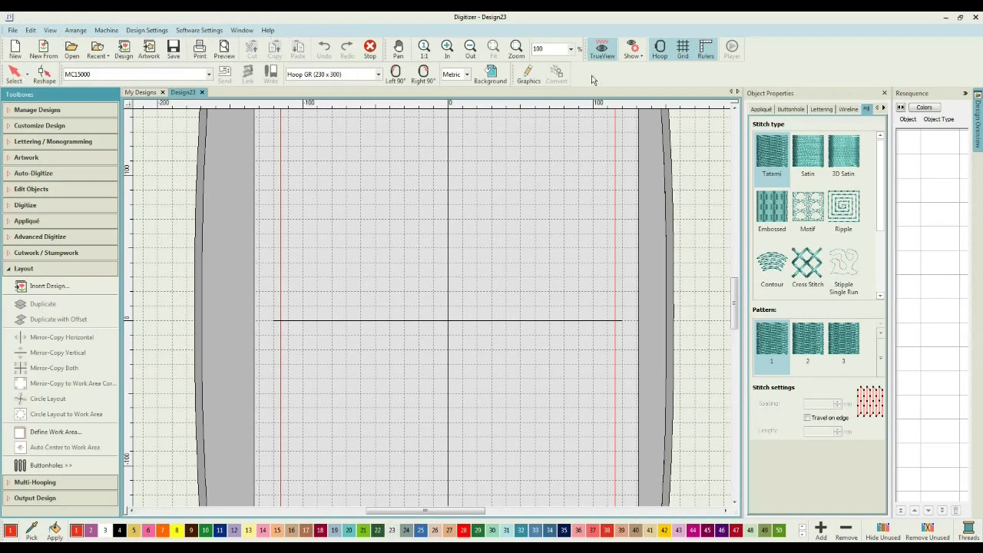
Define the design's work area as 800 mm wide by 500 mm high.
right_click(594, 80)
click(569, 76)
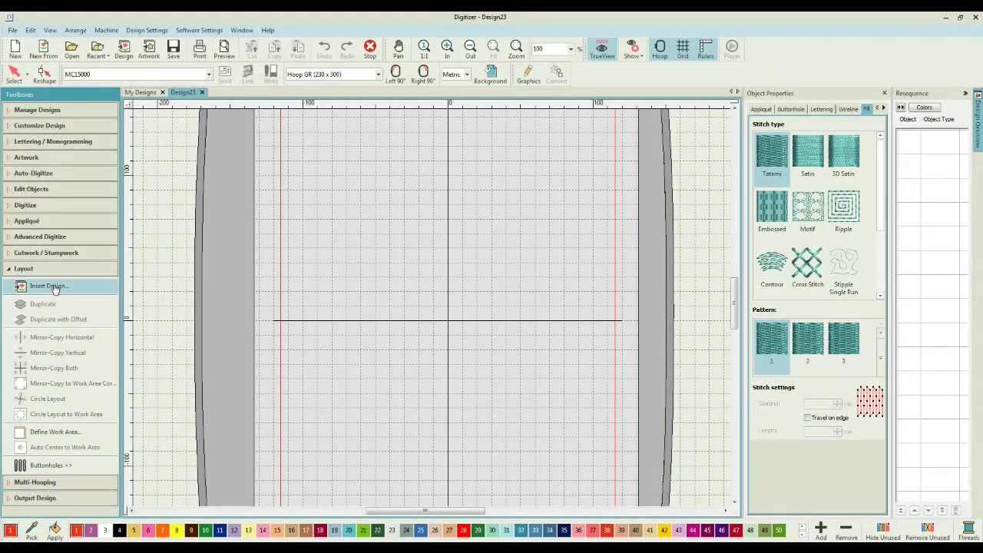
click(29, 271)
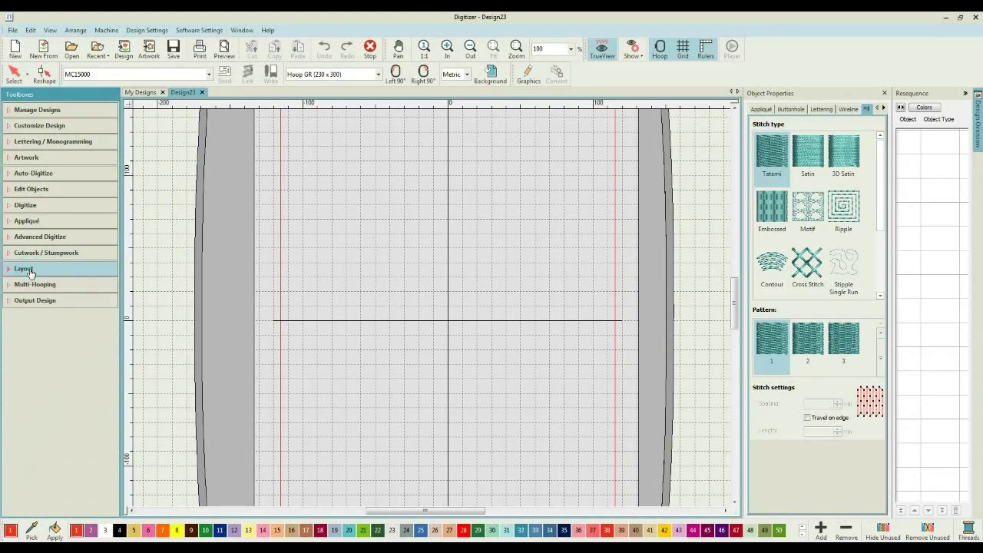
click(29, 271)
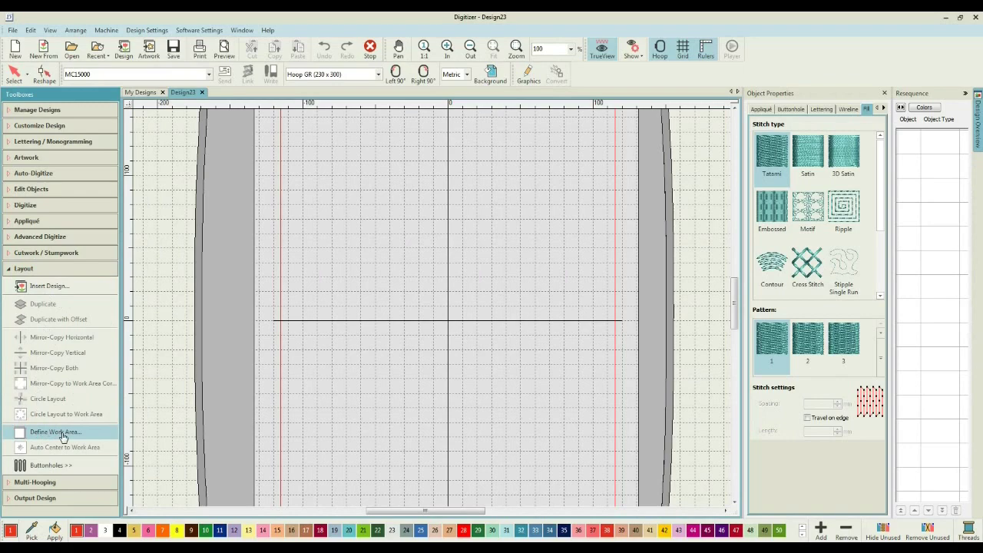
click(63, 435)
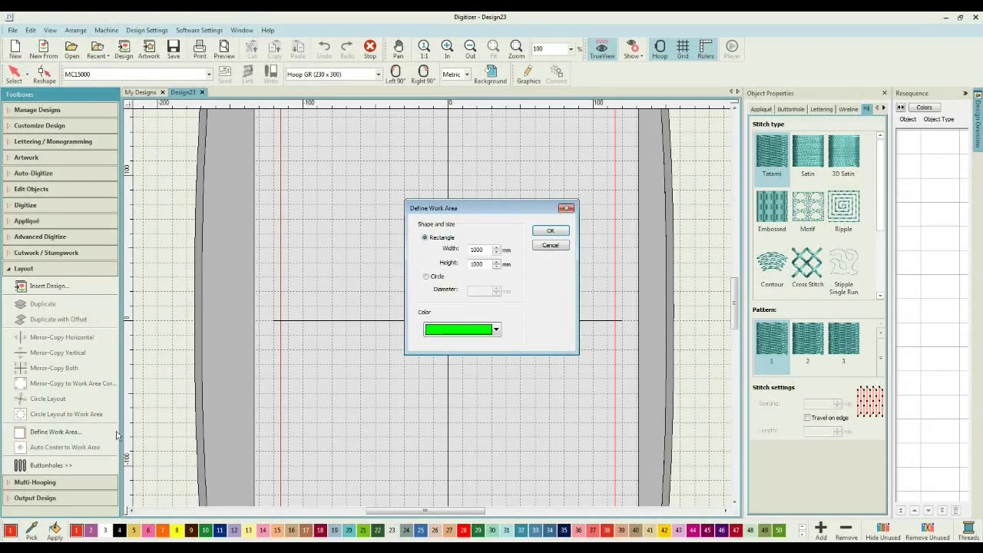
double_click(484, 250)
text(800)
double_click(490, 265)
text(500)
click(549, 232)
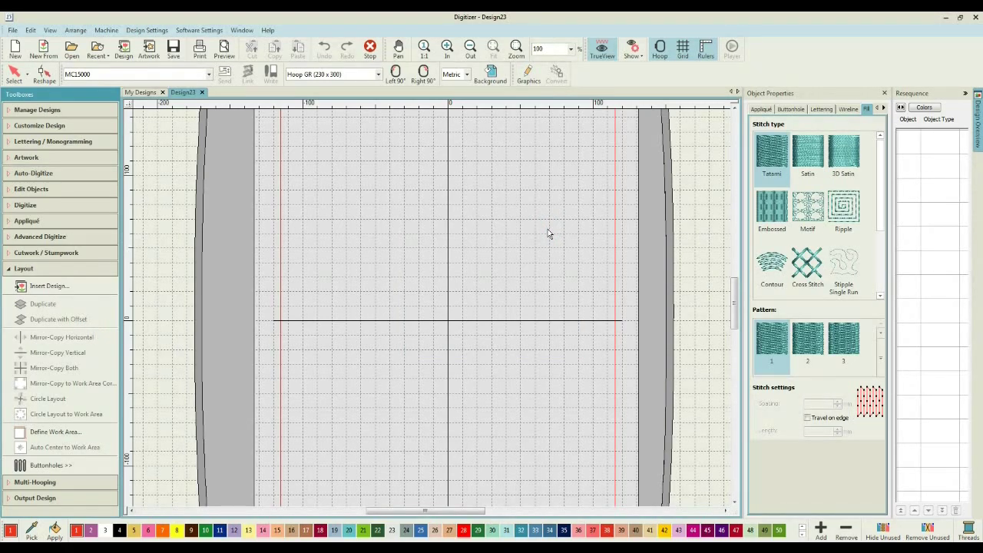
Zoom out to 41% and scroll so the whole hoop sits centred on the canvas.
scroll(433, 313, up, 5)
scroll(432, 312, down, 2)
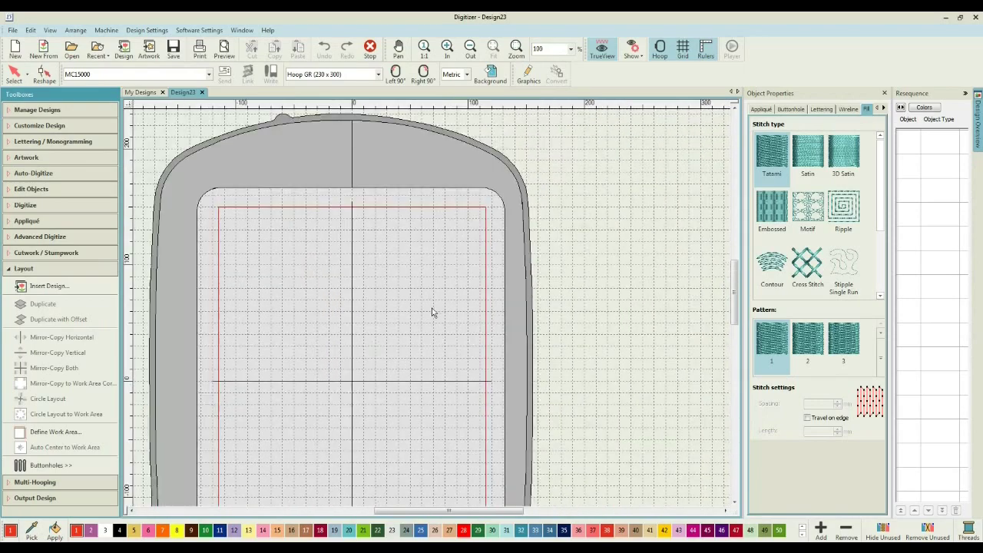
scroll(433, 313, down, 3)
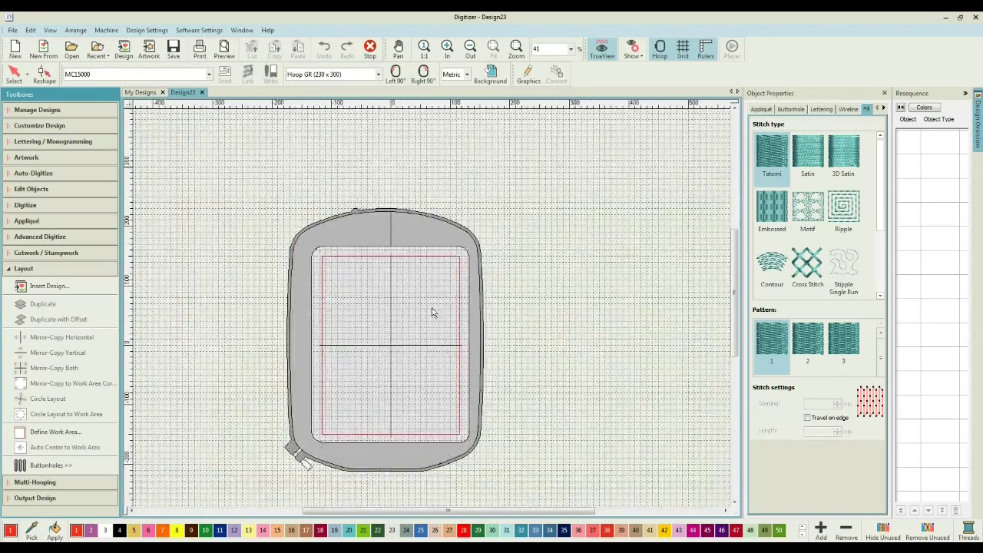
scroll(433, 312, up, 1)
scroll(433, 313, down, 1)
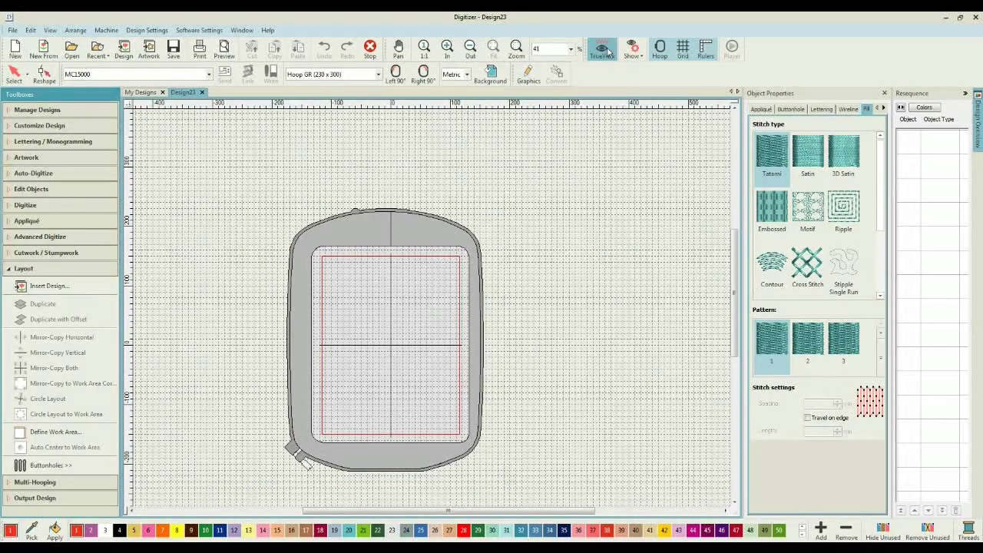
click(132, 510)
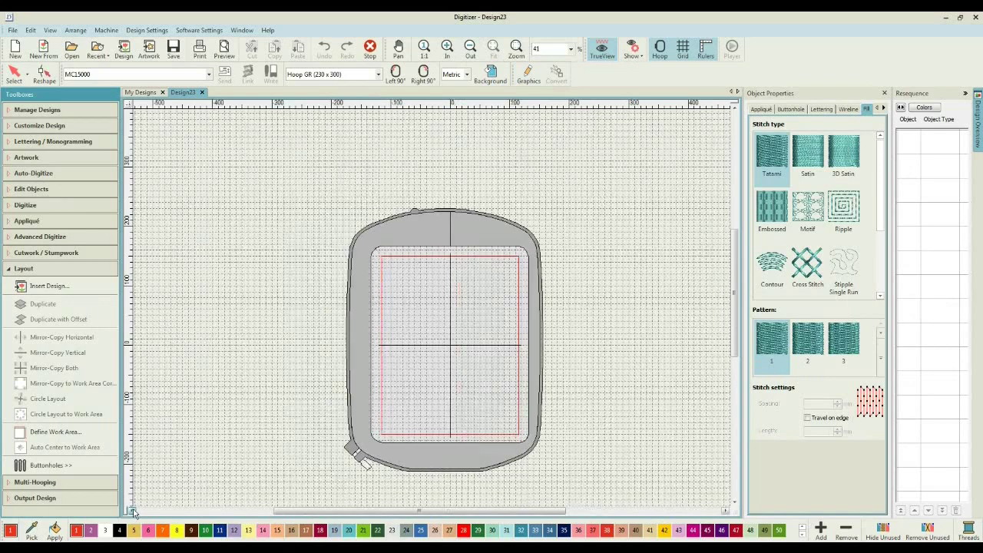
scroll(347, 422, down, 2)
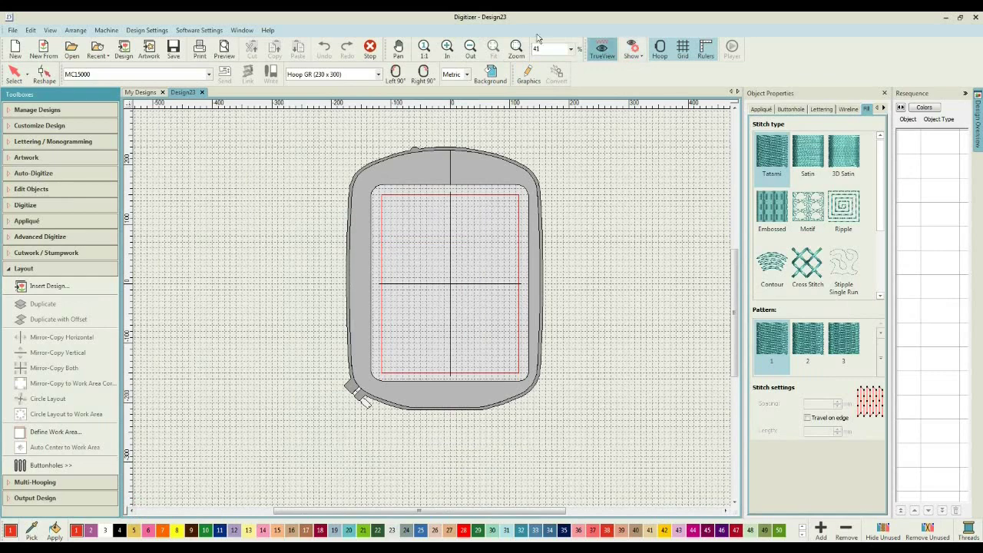
click(602, 50)
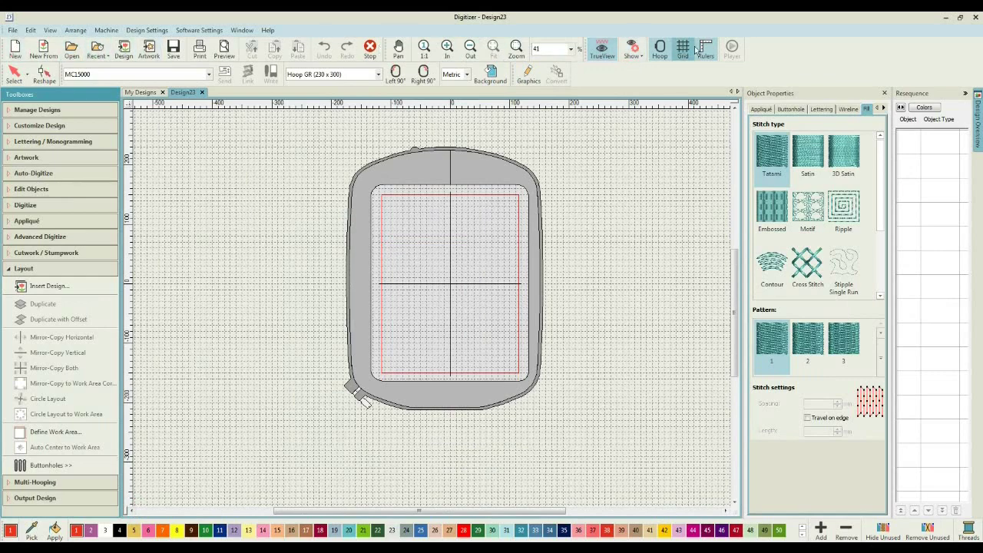
Turn on the green work area display from the Show options.
click(640, 58)
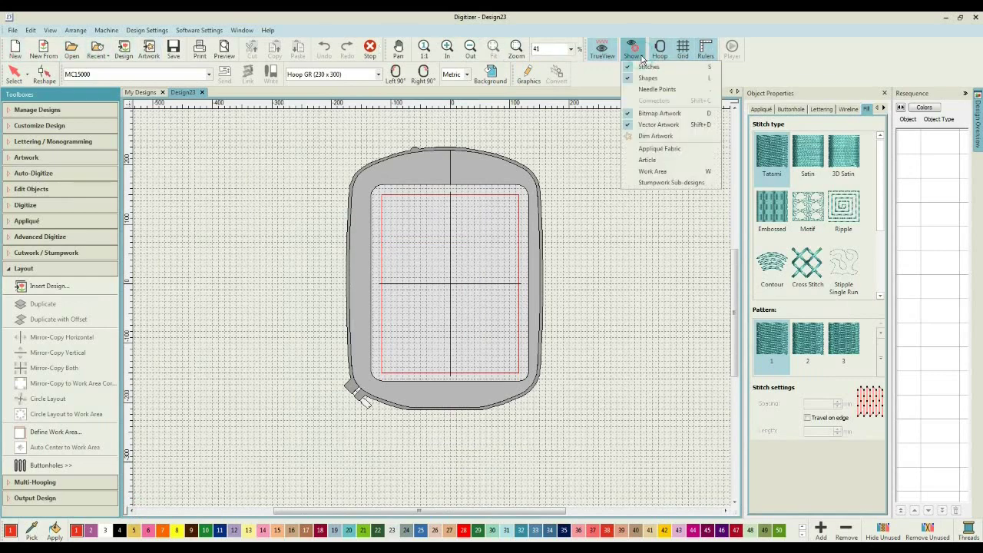
click(645, 175)
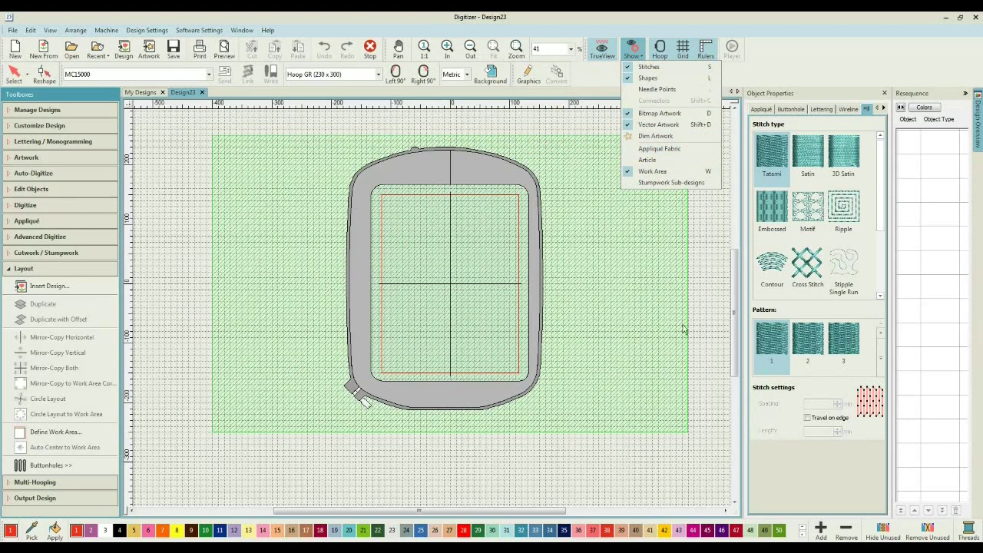
click(696, 367)
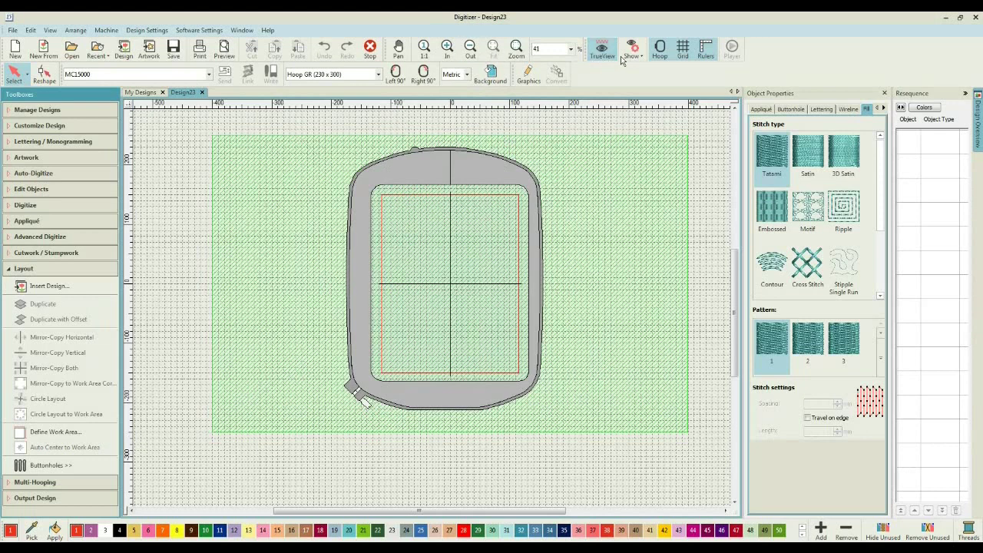
Hide the hoop and bring up the Insert Design file browser.
click(660, 49)
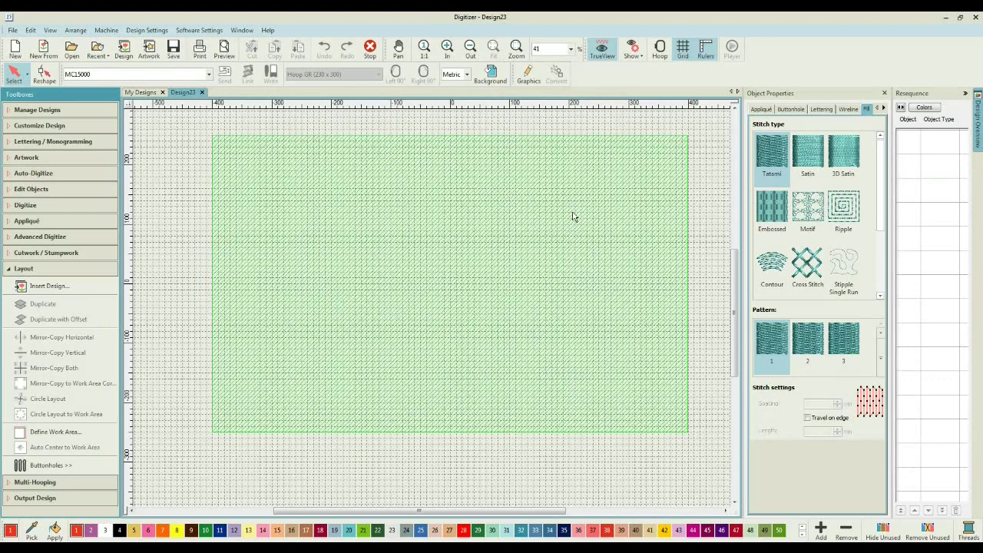
click(60, 291)
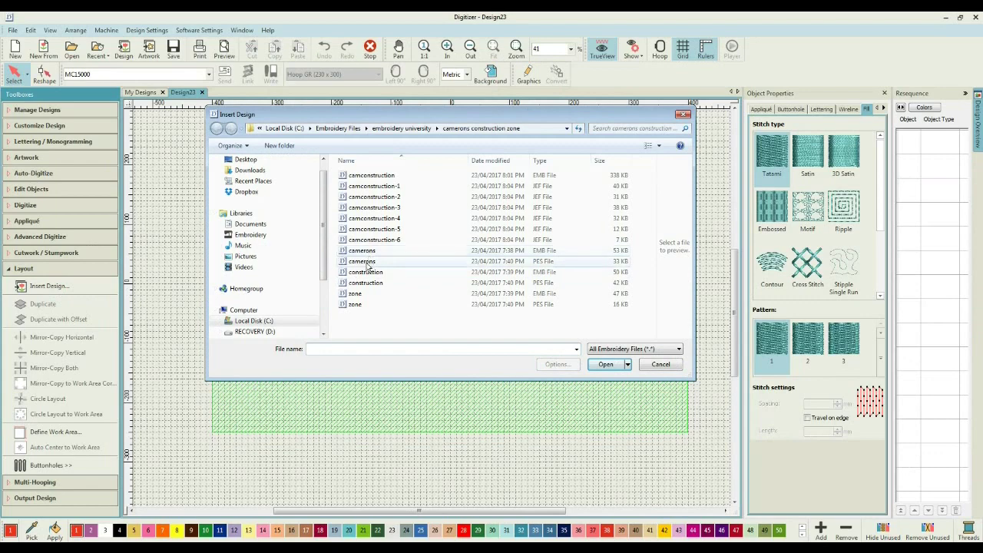
Insert the camerons design, rotate it 90° to horizontal, and place it near the top centre.
click(368, 264)
double_click(368, 263)
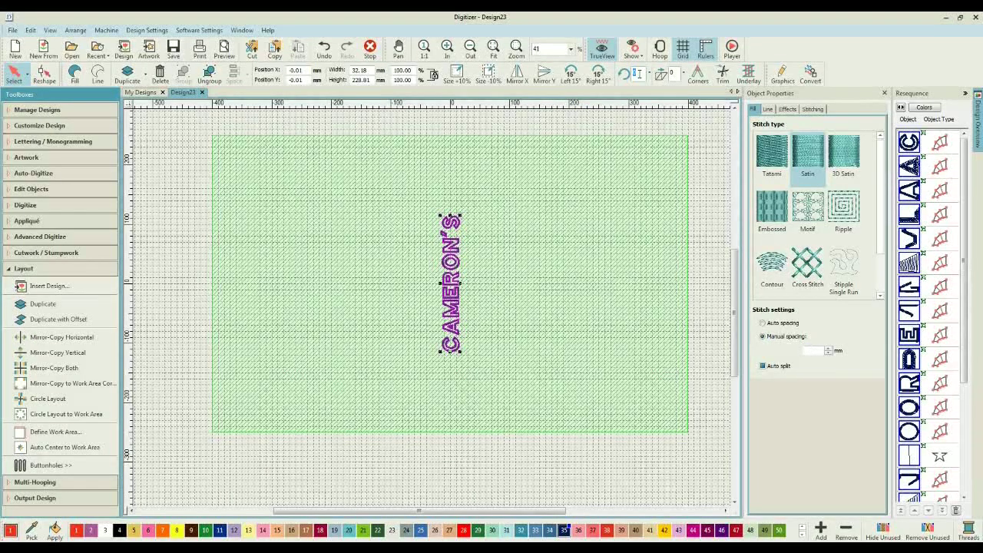
text(9)
key(Return)
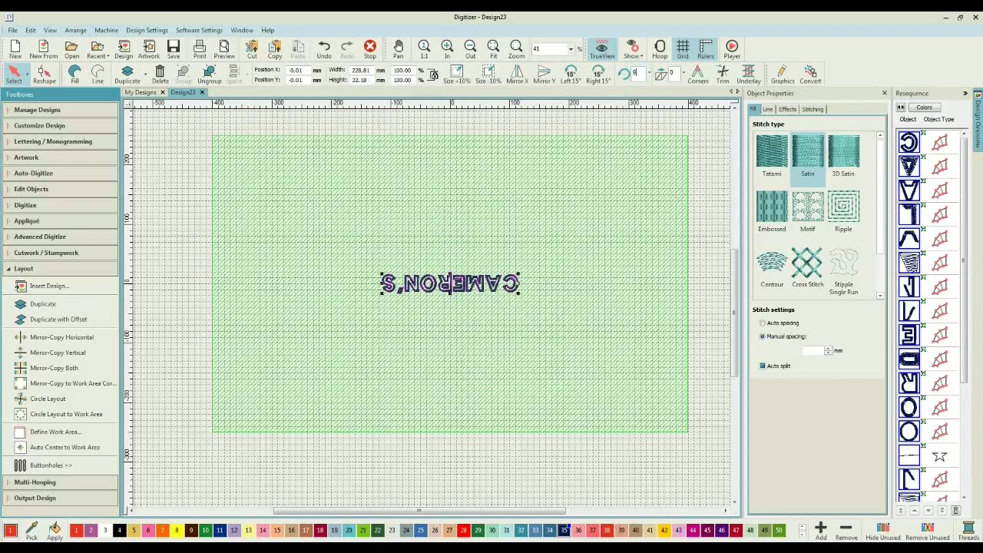
key(Return)
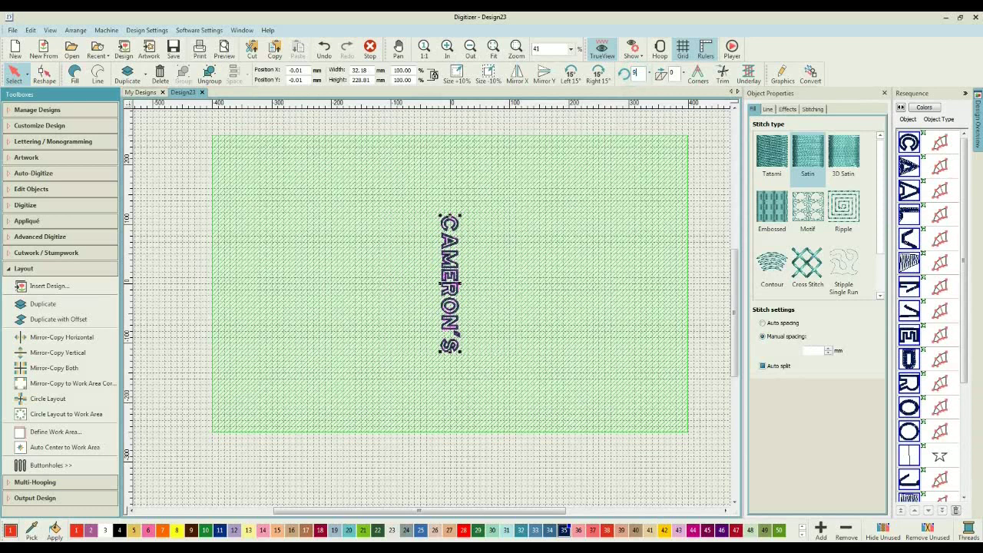
key(Return)
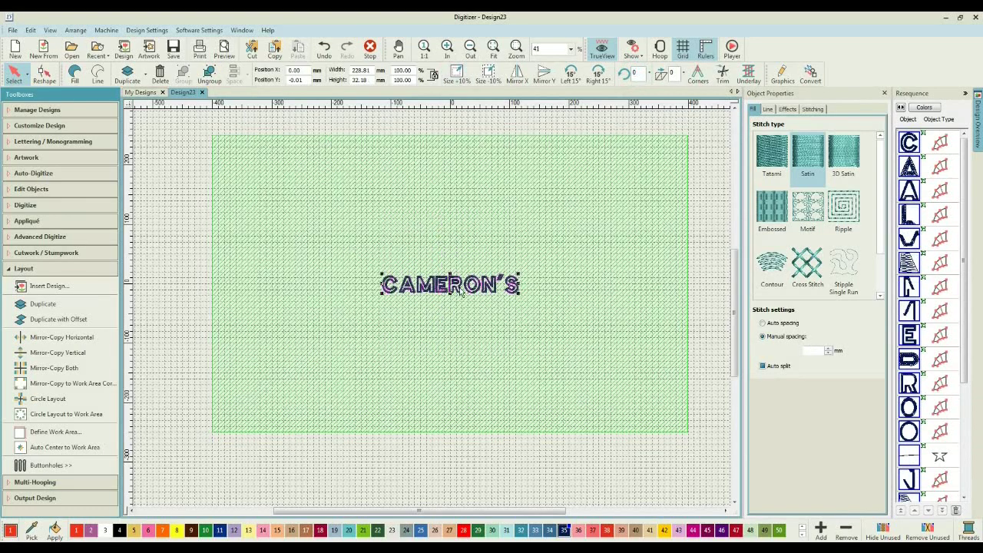
drag(460, 292, 463, 172)
click(465, 203)
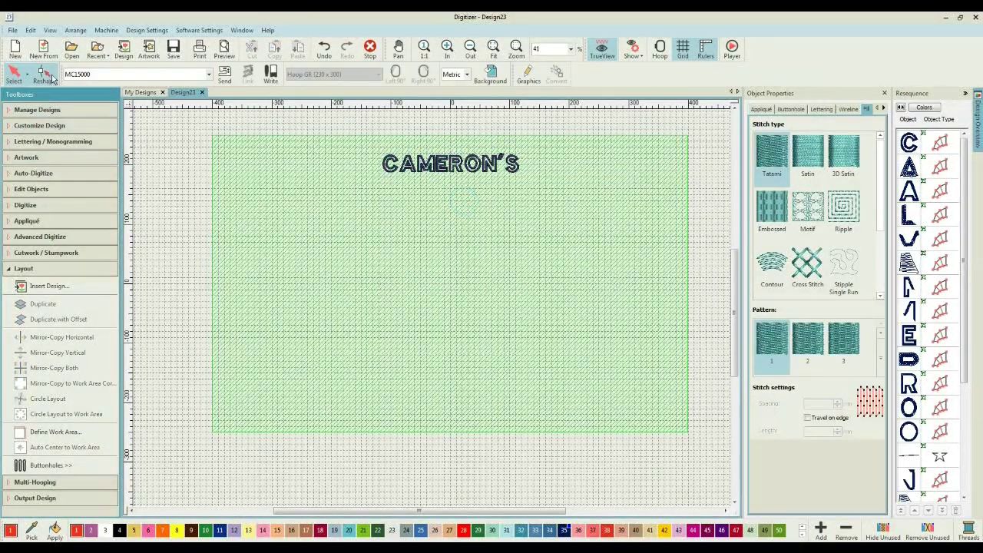
Insert the construction design, turn it horizontal with the rotation handle, and set it under CAMERON'S.
click(42, 286)
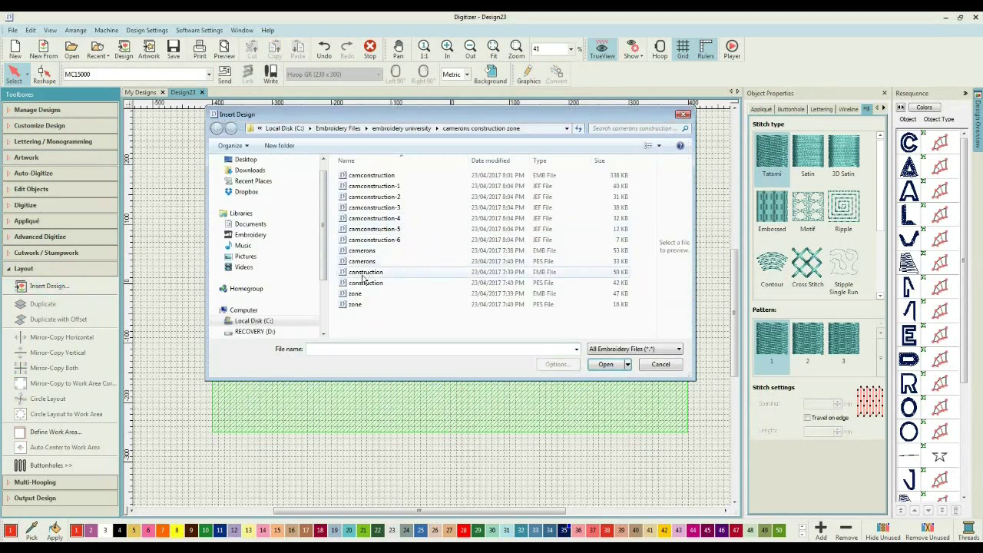
double_click(367, 283)
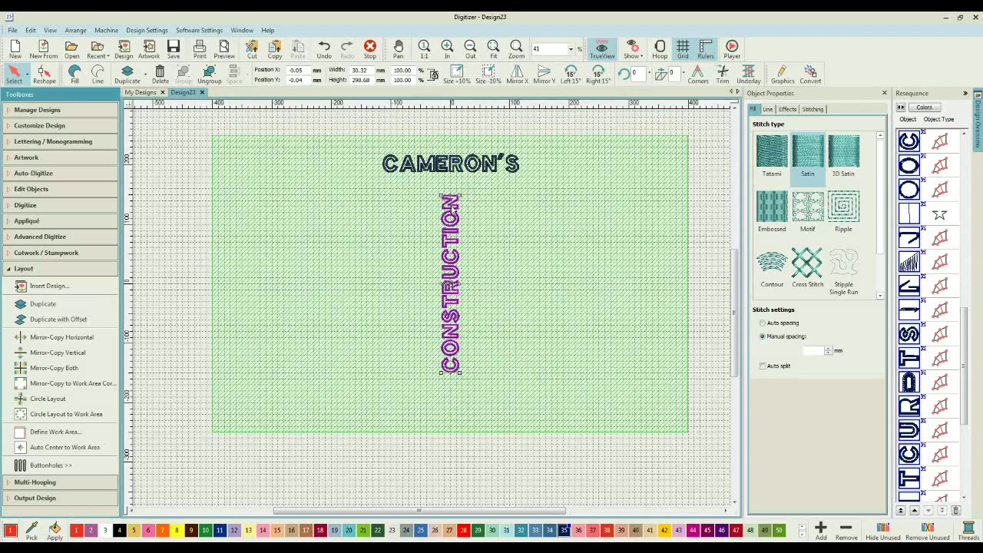
scroll(454, 209, up, 6)
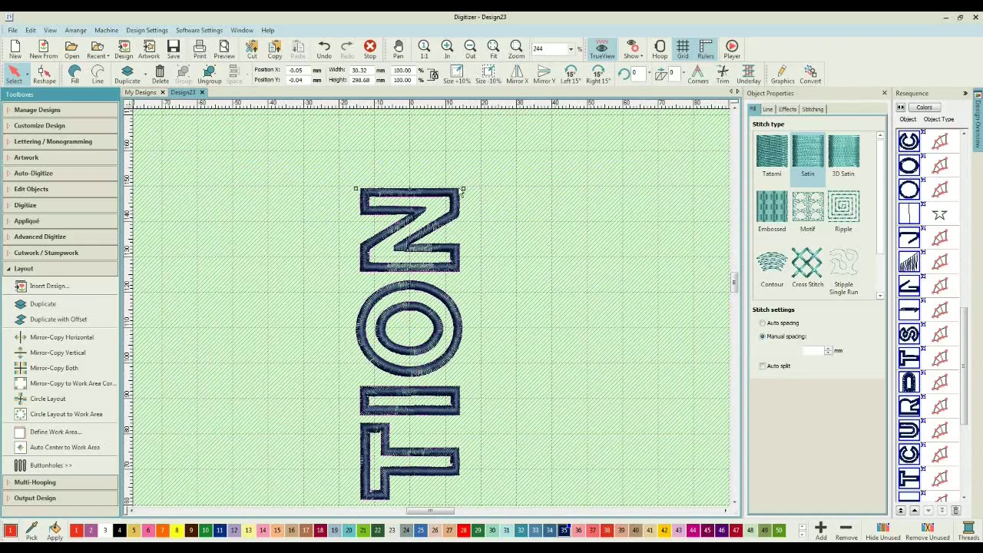
scroll(463, 189, down, 4)
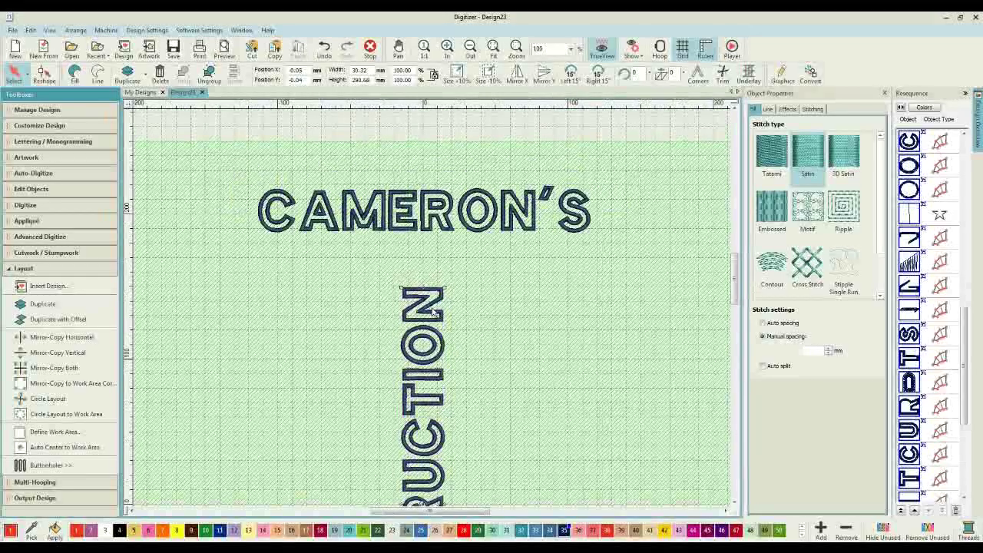
scroll(432, 311, down, 3)
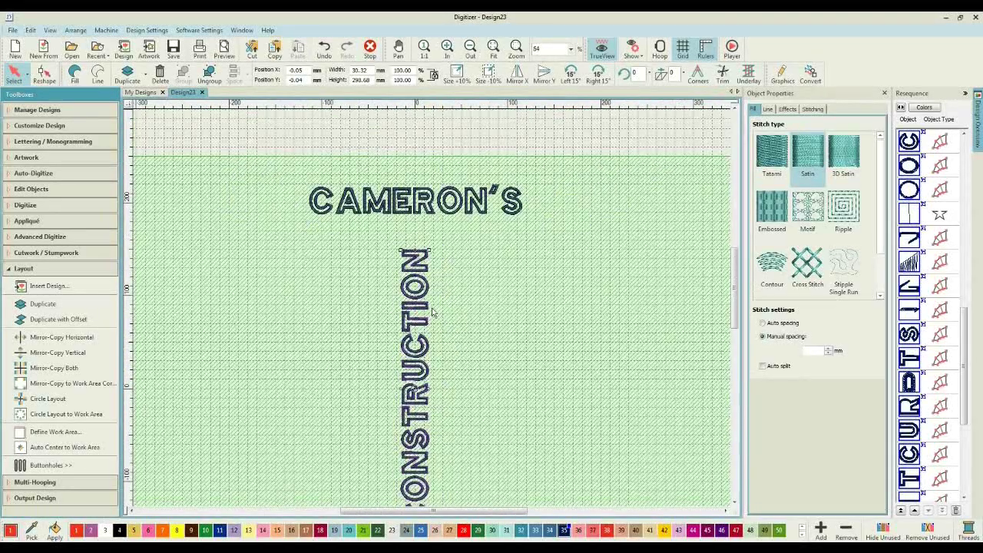
click(427, 250)
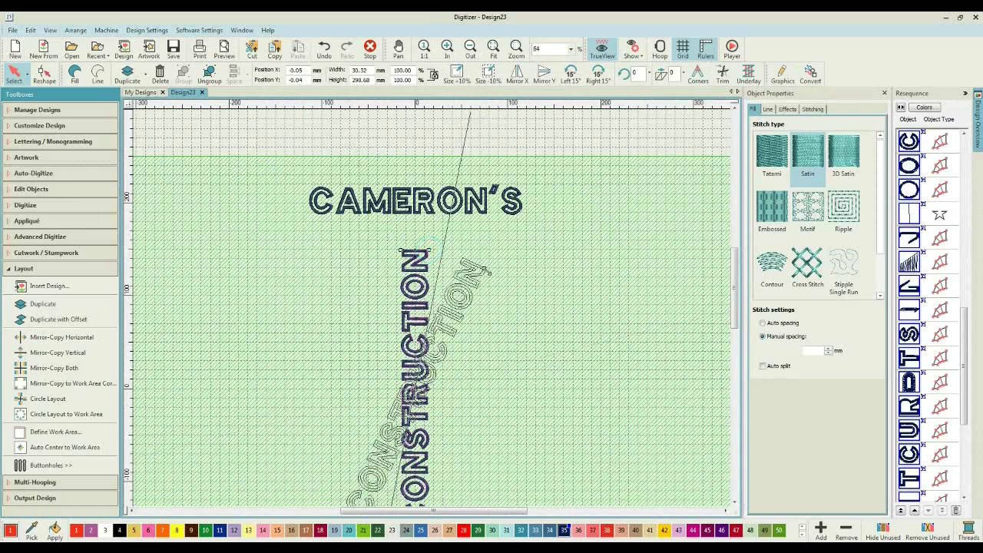
drag(490, 278, 511, 398)
drag(425, 398, 423, 252)
Insert the zone lettering beneath CONSTRUCTION, then marquee-select all three lettering lines.
click(418, 285)
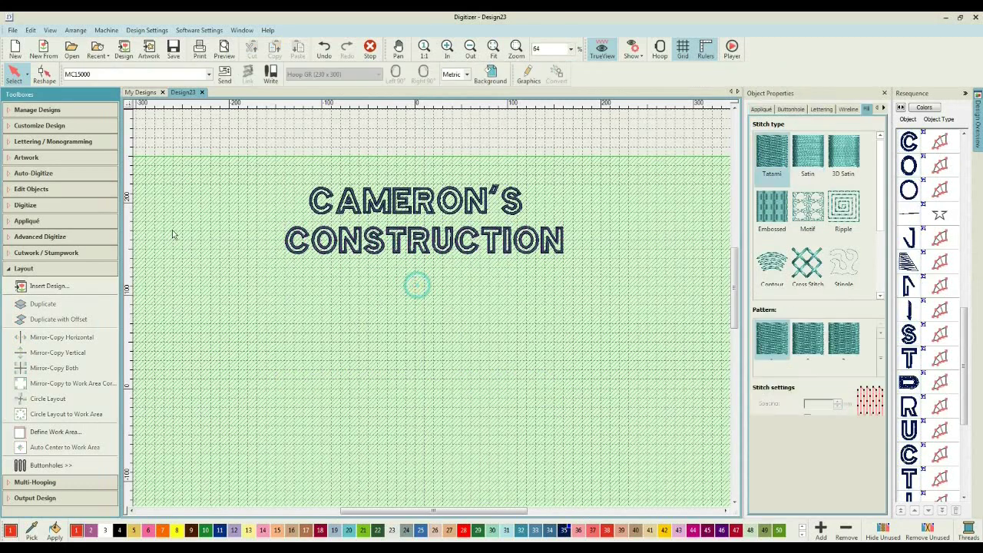
click(34, 287)
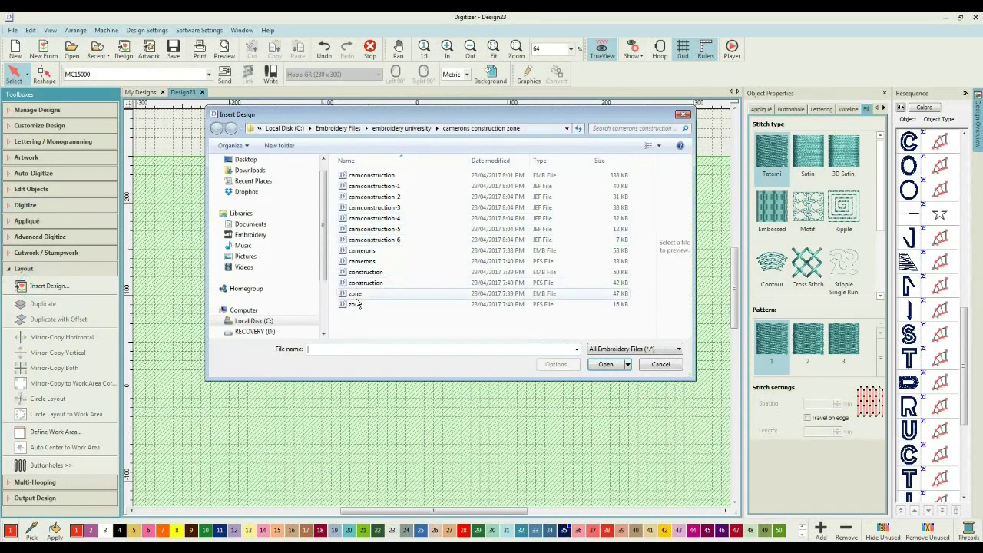
click(356, 308)
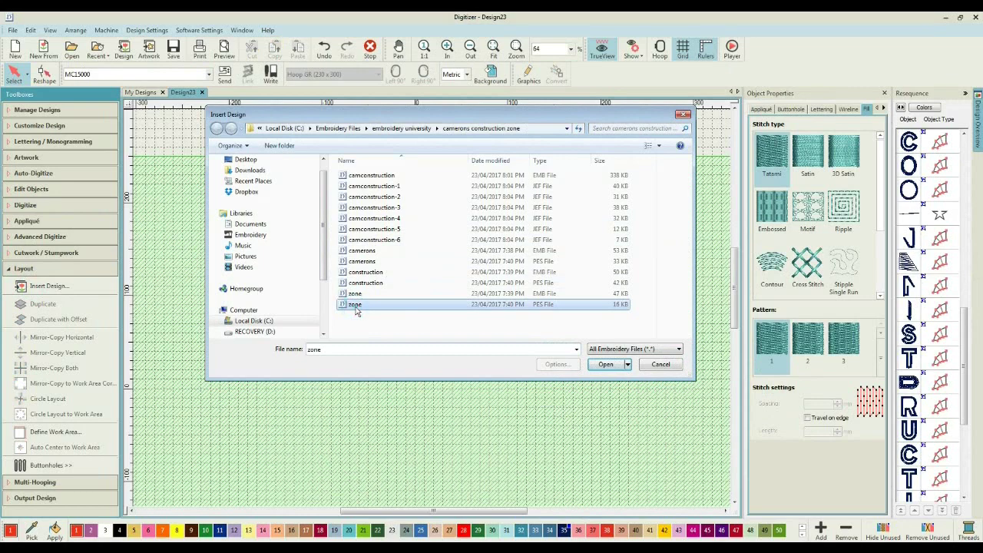
double_click(356, 307)
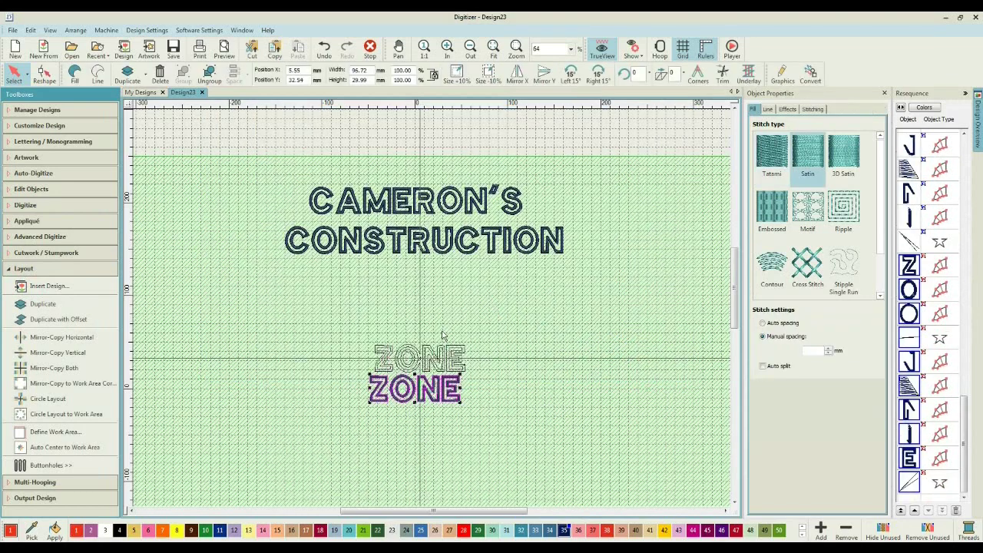
drag(444, 310, 444, 294)
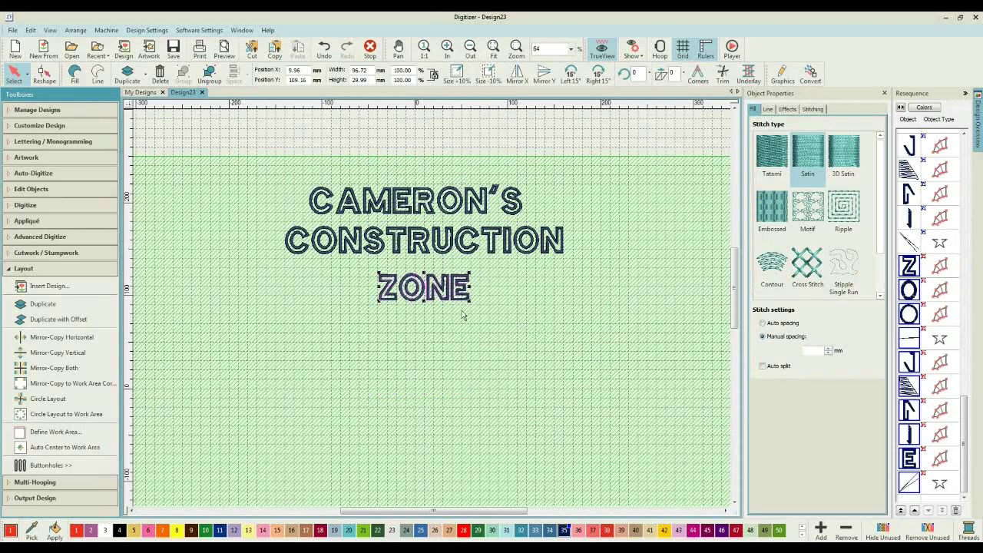
drag(622, 355, 240, 162)
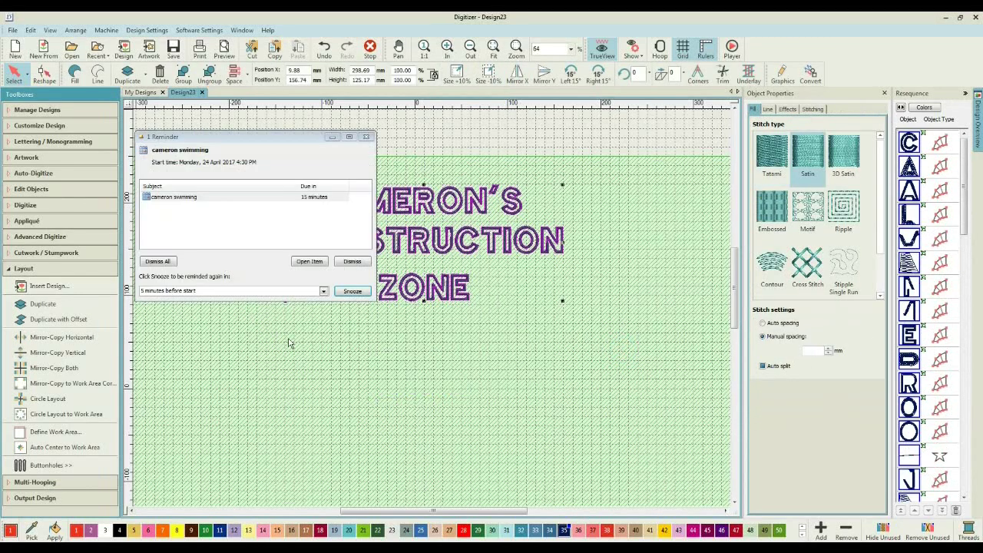
Apply Align Centers Vertically and Space Evenly Down to the three lettering lines.
click(353, 260)
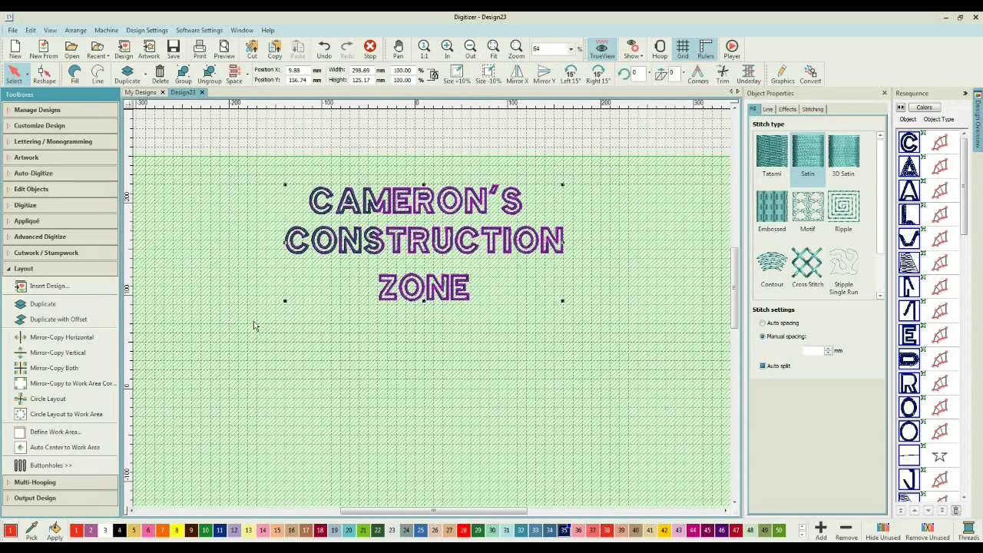
click(247, 82)
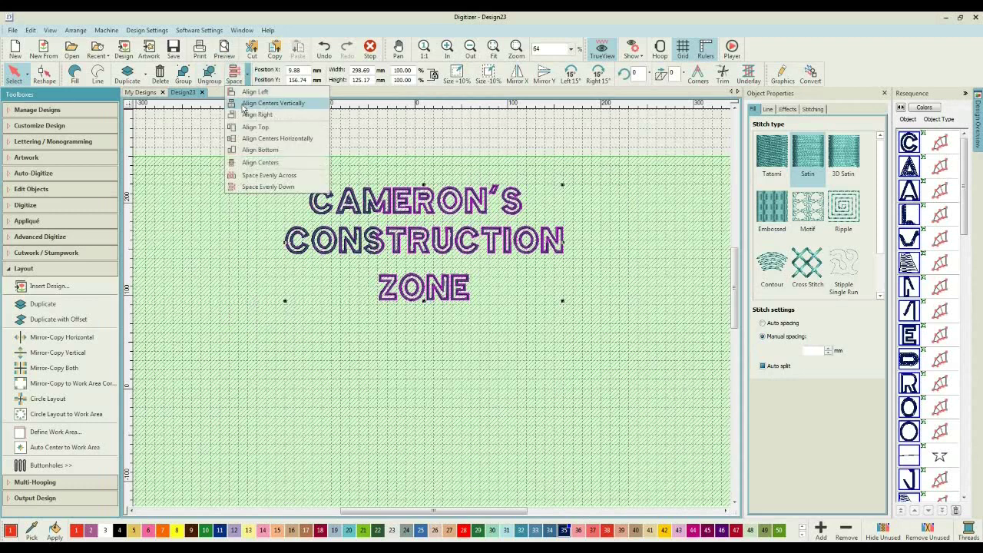
click(244, 104)
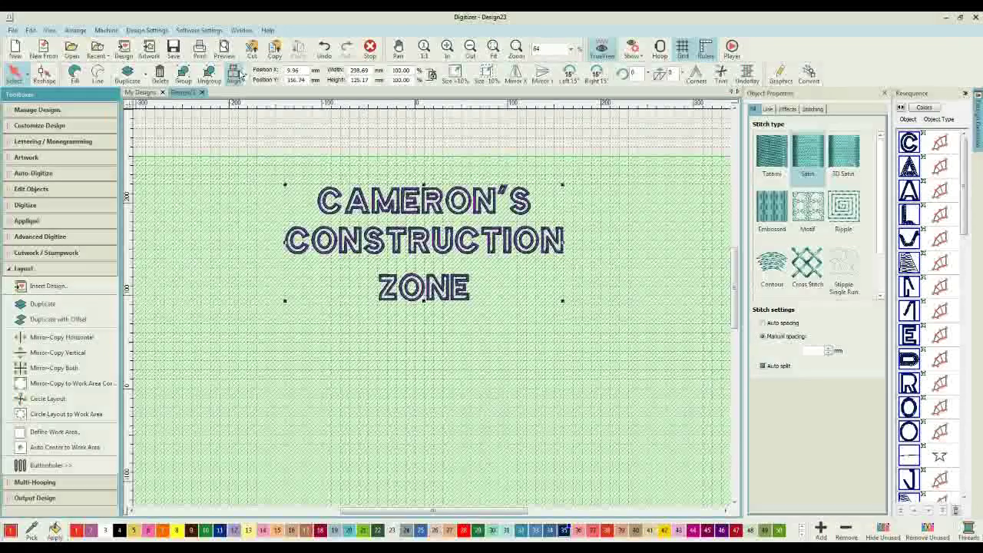
click(235, 75)
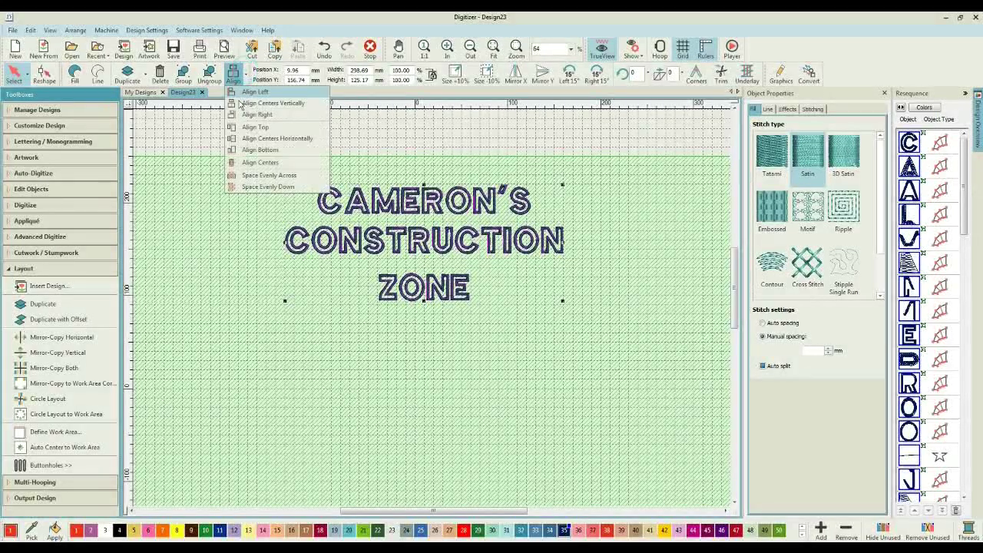
click(246, 187)
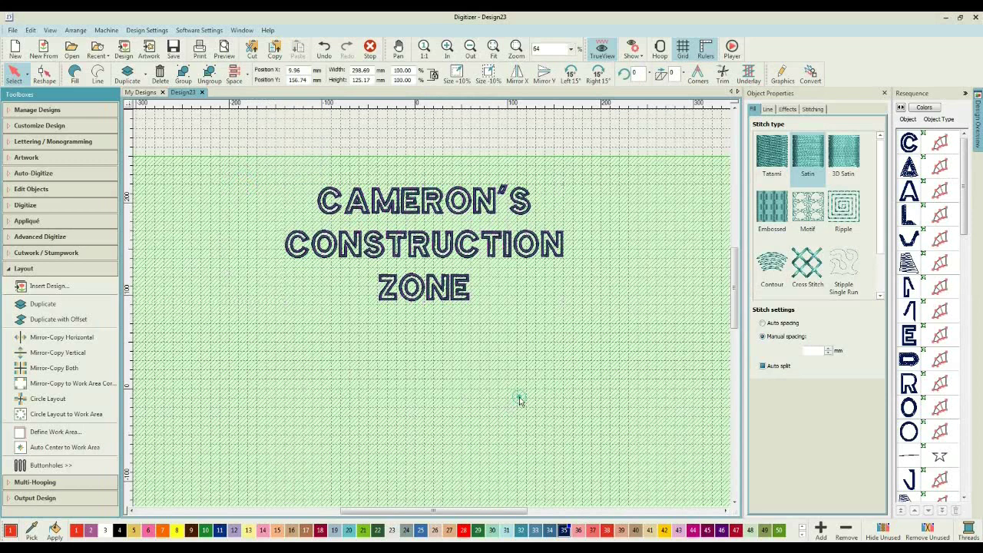
click(520, 401)
Browse the Insert Design dialog to C:\cds ready for copying\A Day at the construction site\jef.
scroll(520, 401, down, 1)
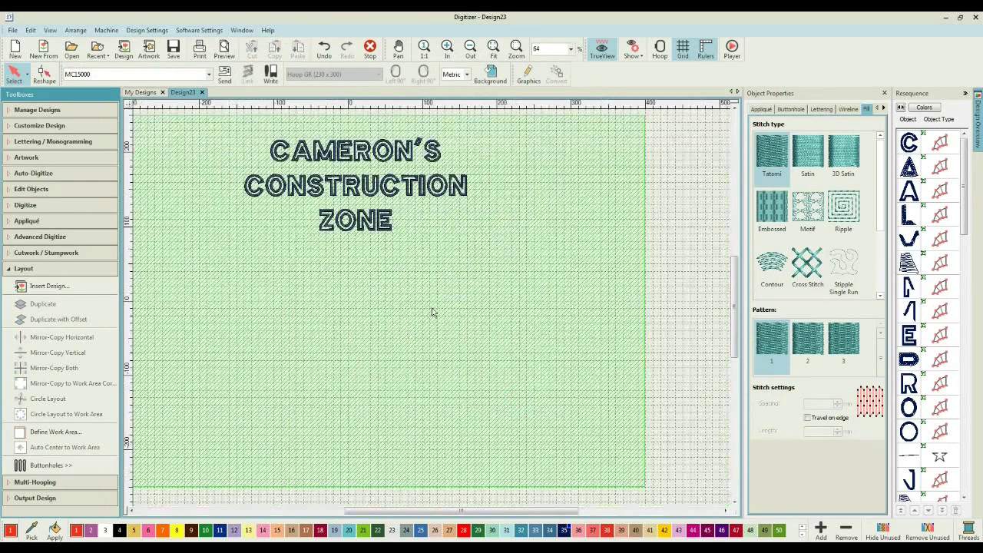
click(132, 511)
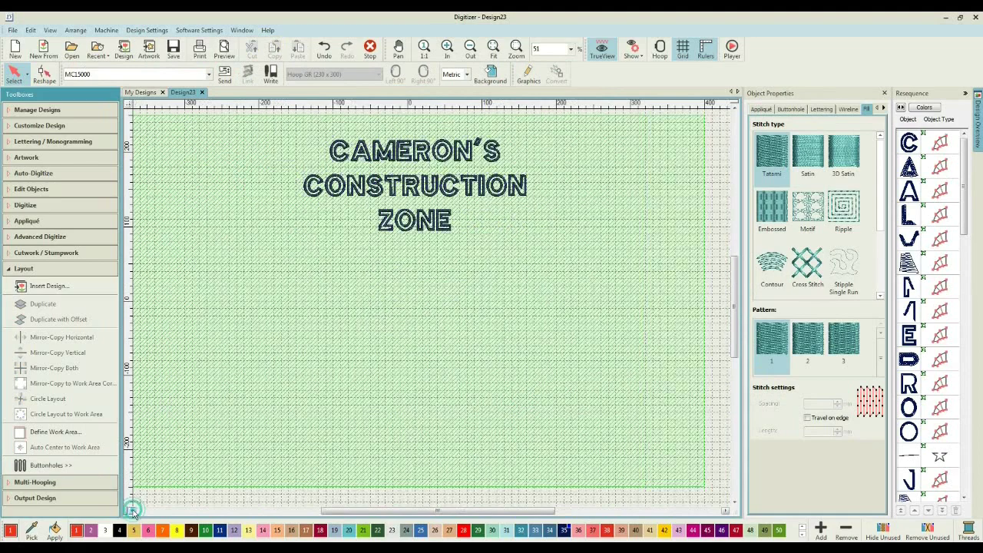
click(131, 511)
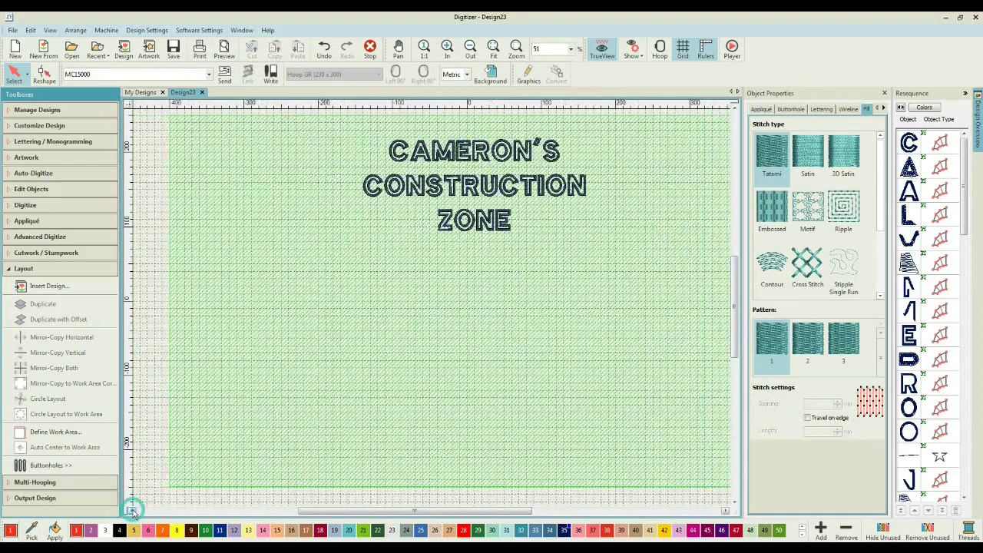
click(726, 512)
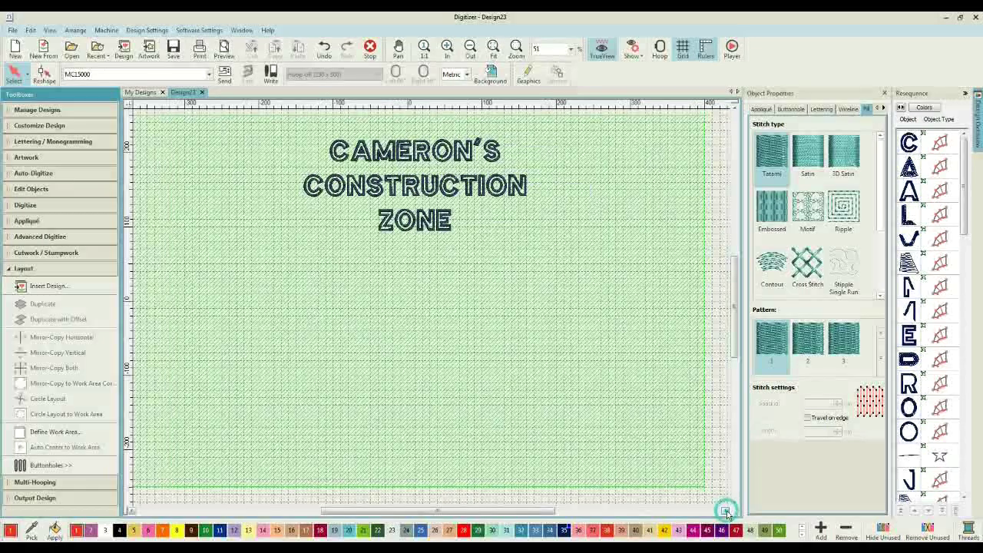
click(51, 288)
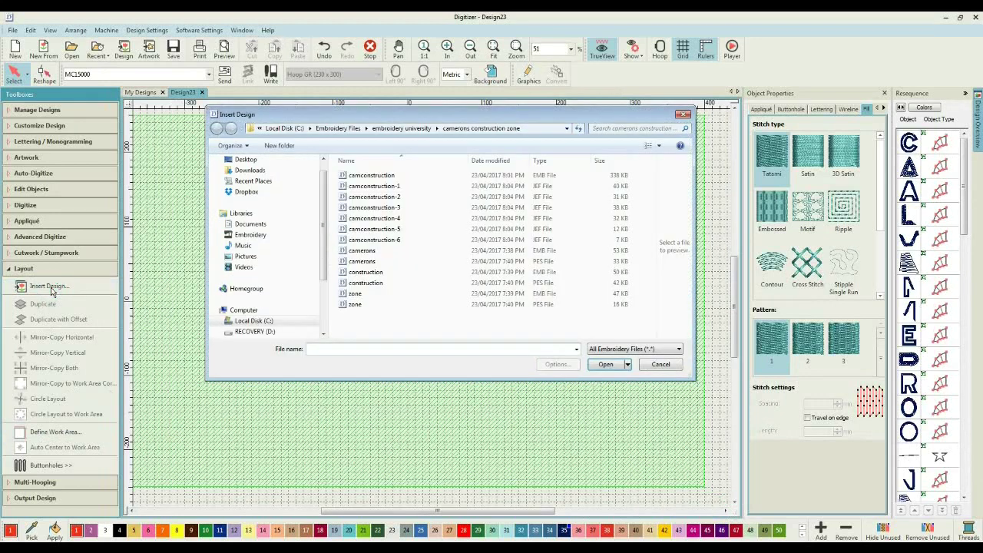
click(254, 323)
double_click(369, 197)
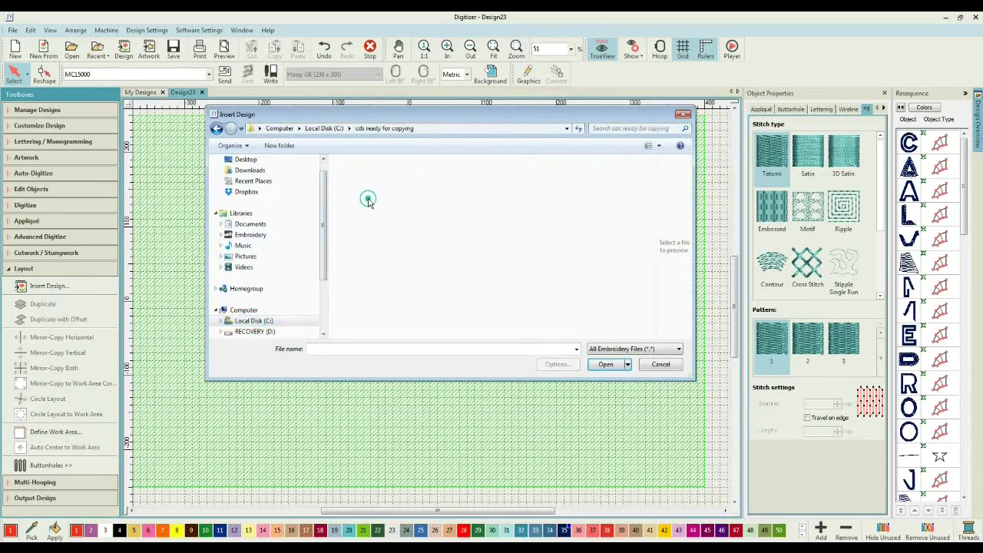
scroll(405, 248, down, 8)
scroll(401, 238, up, 8)
double_click(355, 183)
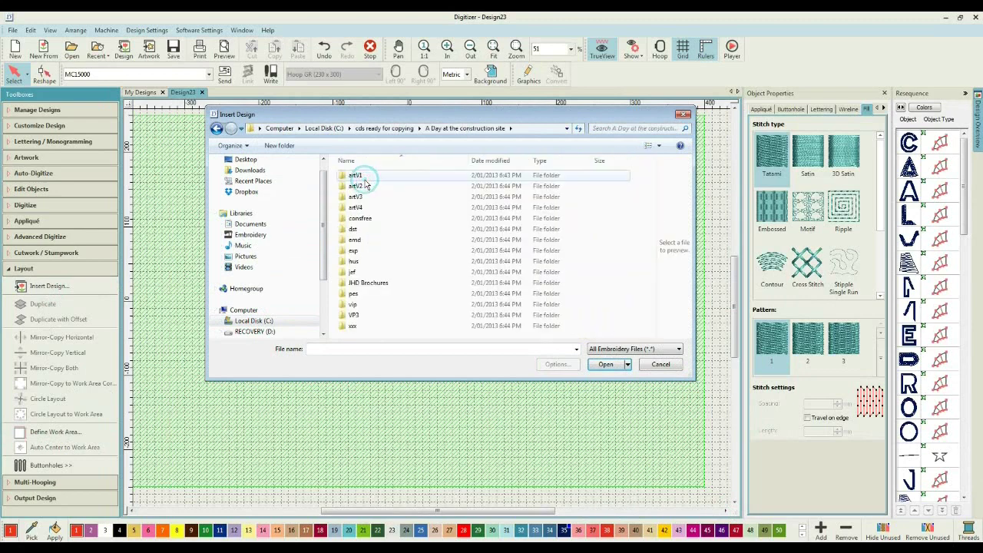
double_click(373, 272)
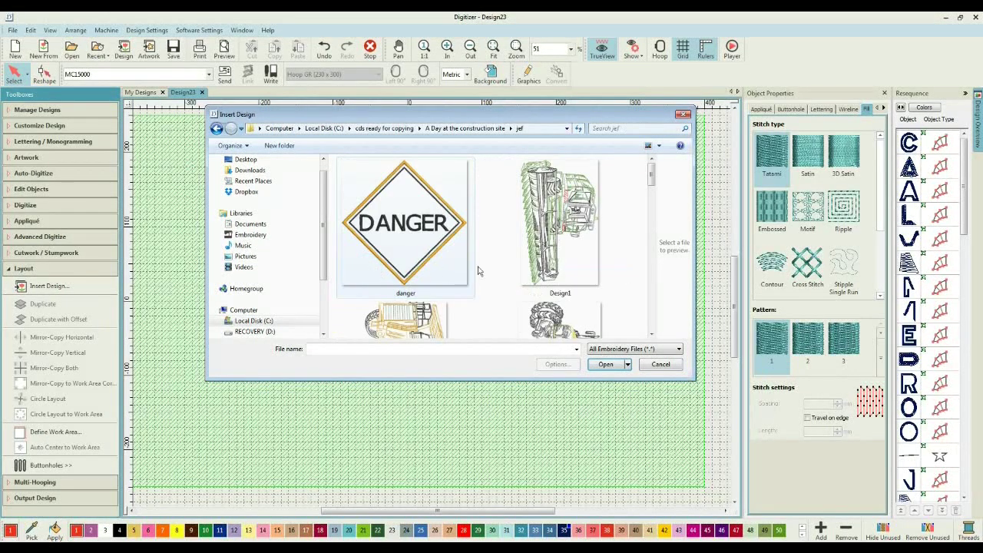
Insert Design8b below the lettering and rotate it 90° to lie horizontally.
scroll(550, 258, down, 3)
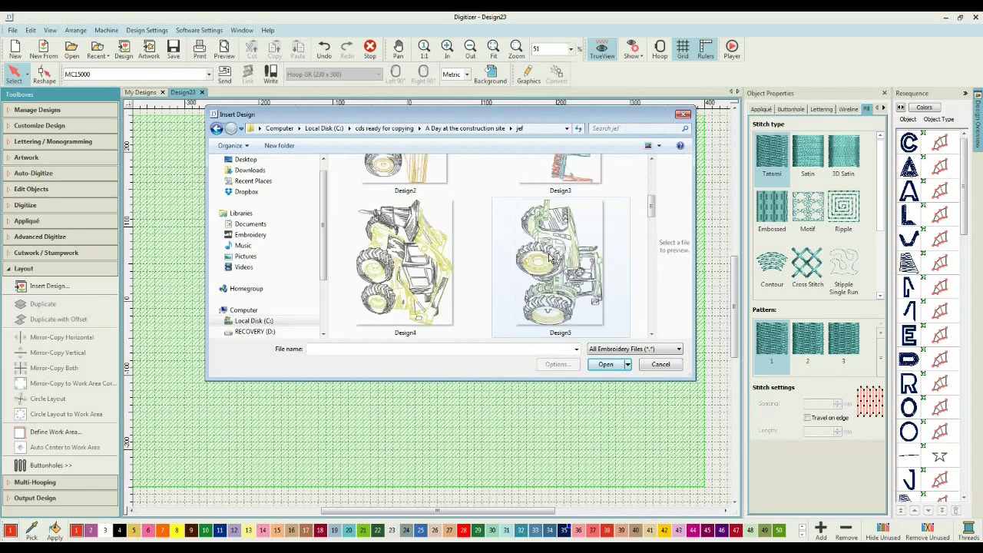
scroll(428, 255, down, 3)
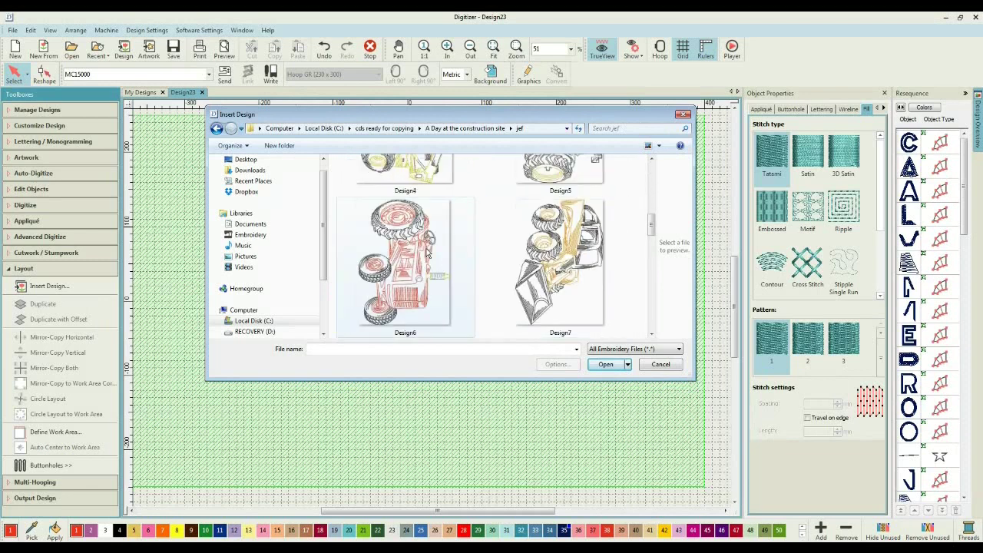
scroll(428, 256, down, 3)
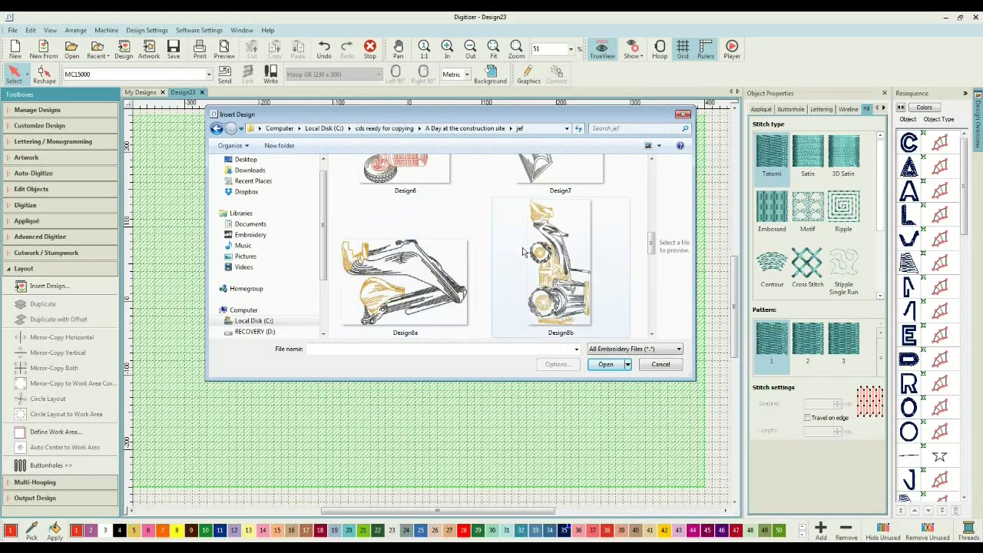
double_click(557, 254)
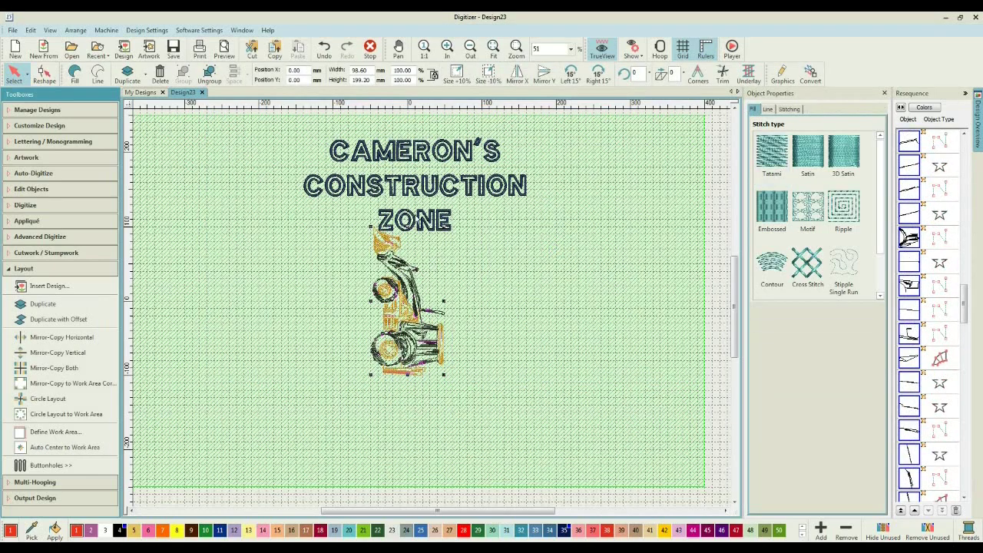
click(630, 73)
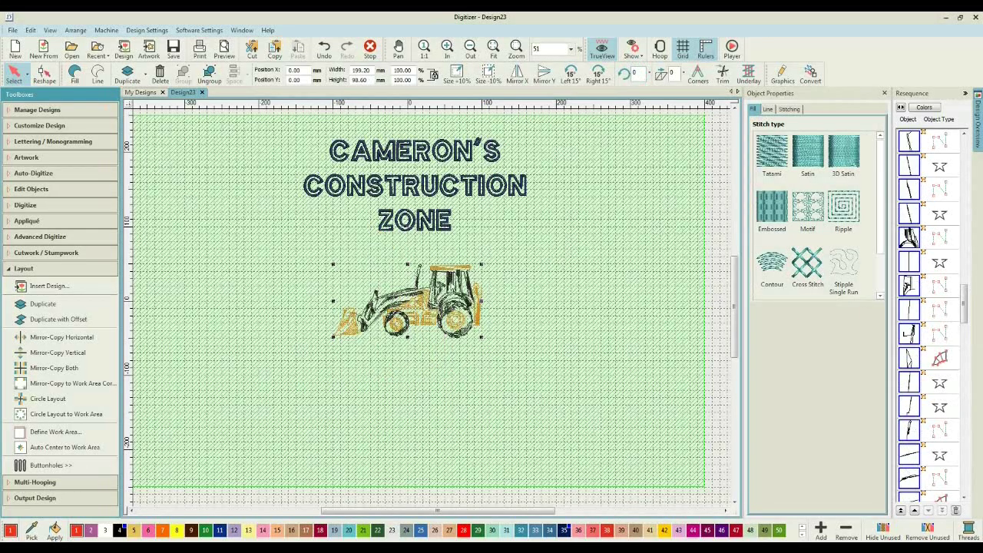
Move the Design8b vehicle toward the lower left of the hoop.
drag(407, 307, 234, 338)
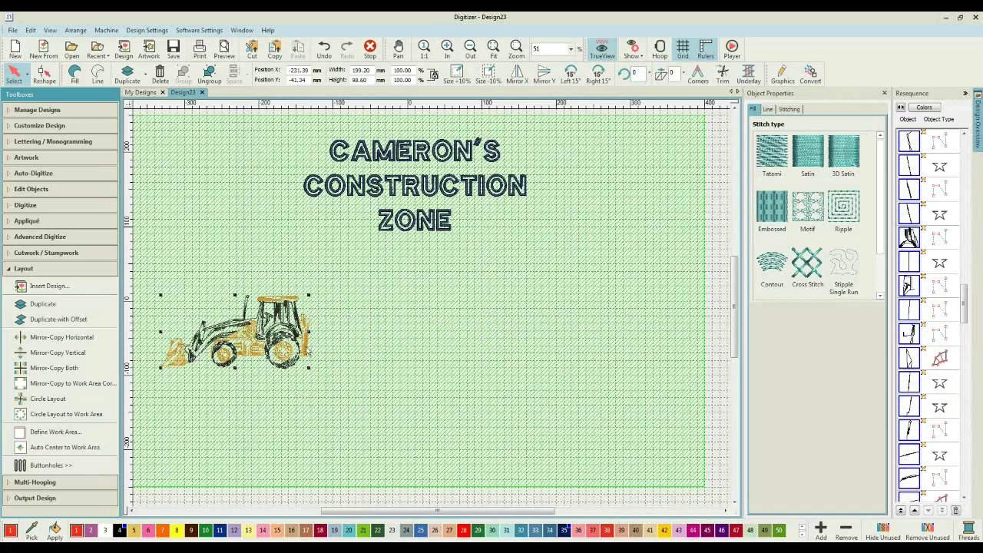
scroll(434, 311, up, 1)
scroll(432, 312, up, 3)
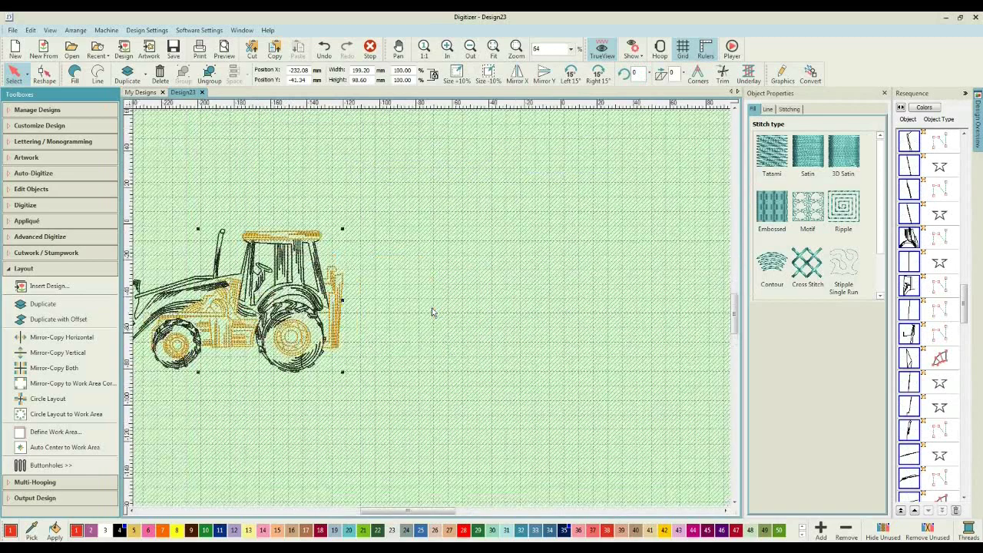
click(335, 304)
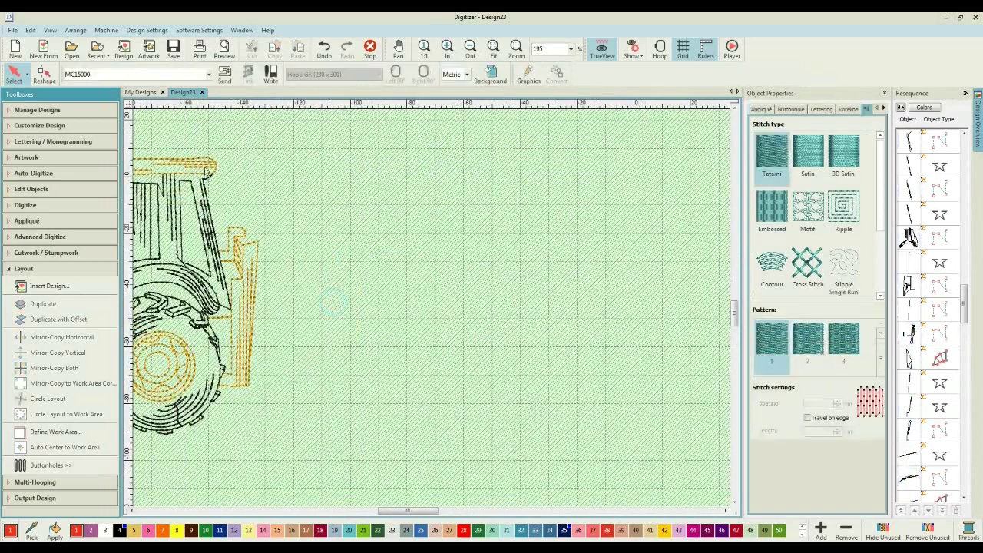
Insert Design8a, rotate it 90° upright, and fit it onto the vehicle's rear.
click(48, 286)
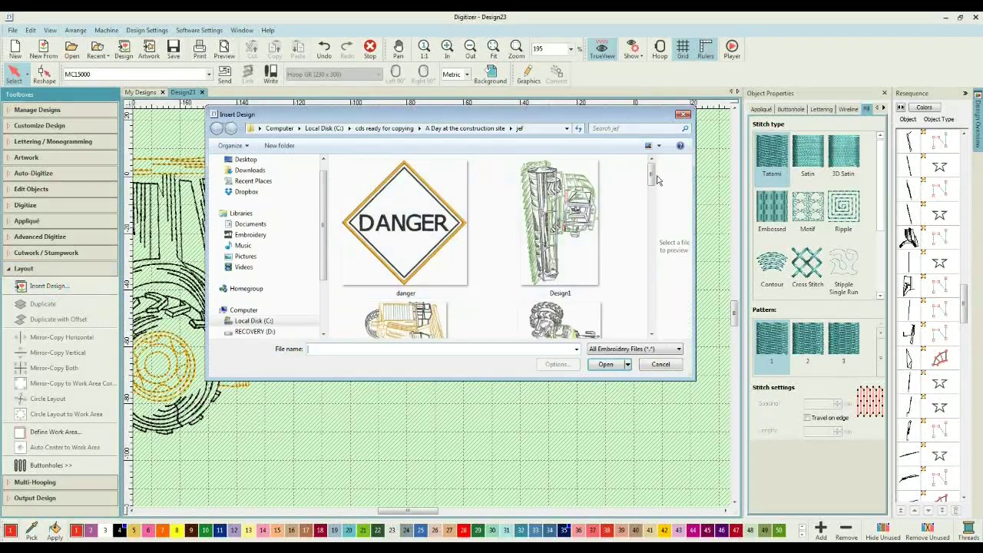
scroll(652, 186, down, 1)
scroll(652, 186, down, 10)
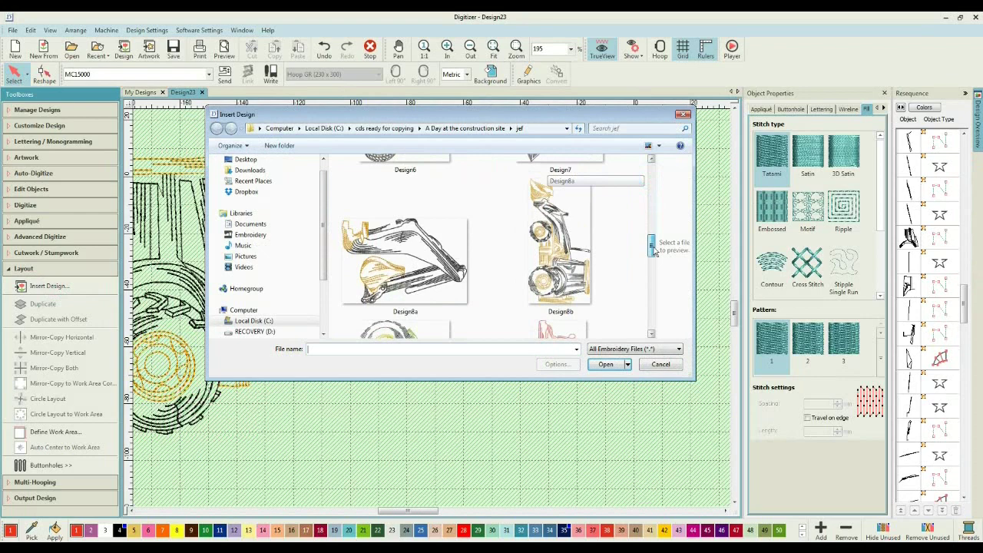
click(432, 261)
click(611, 365)
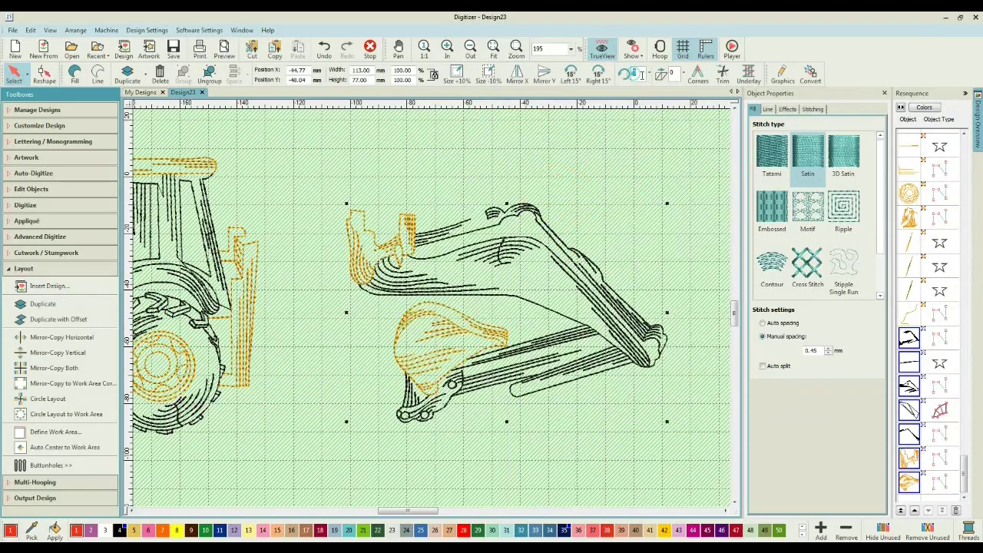
key(Return)
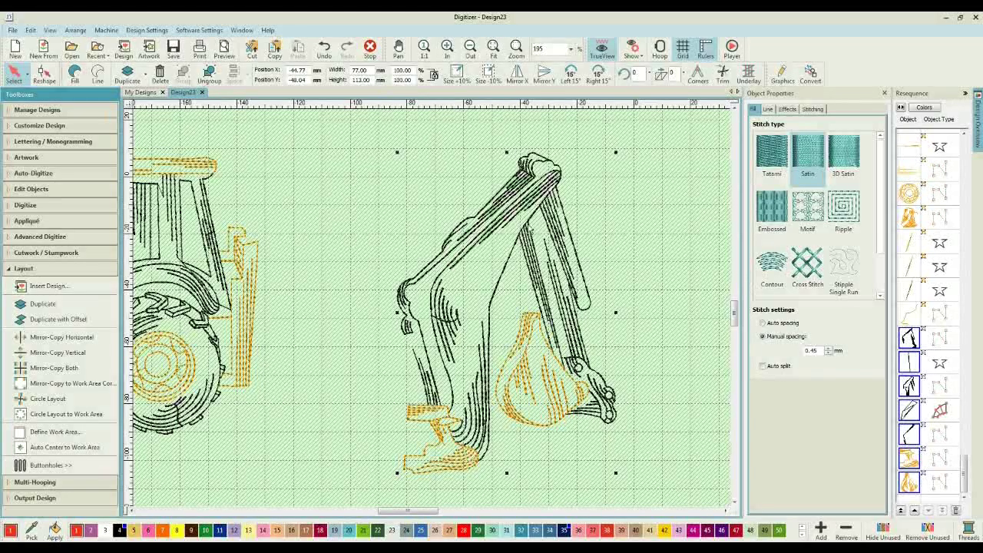
drag(422, 349, 305, 303)
scroll(305, 300, up, 3)
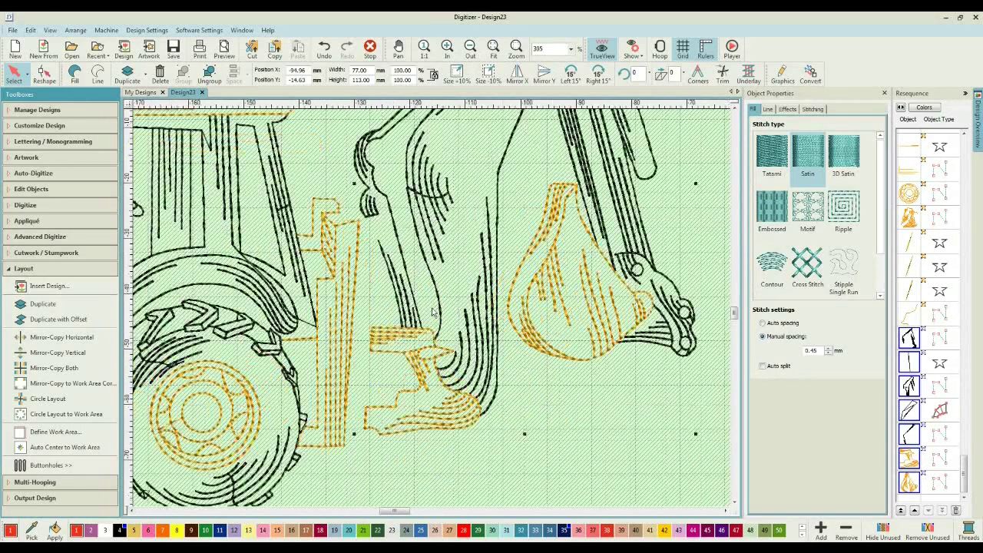
drag(486, 289, 461, 296)
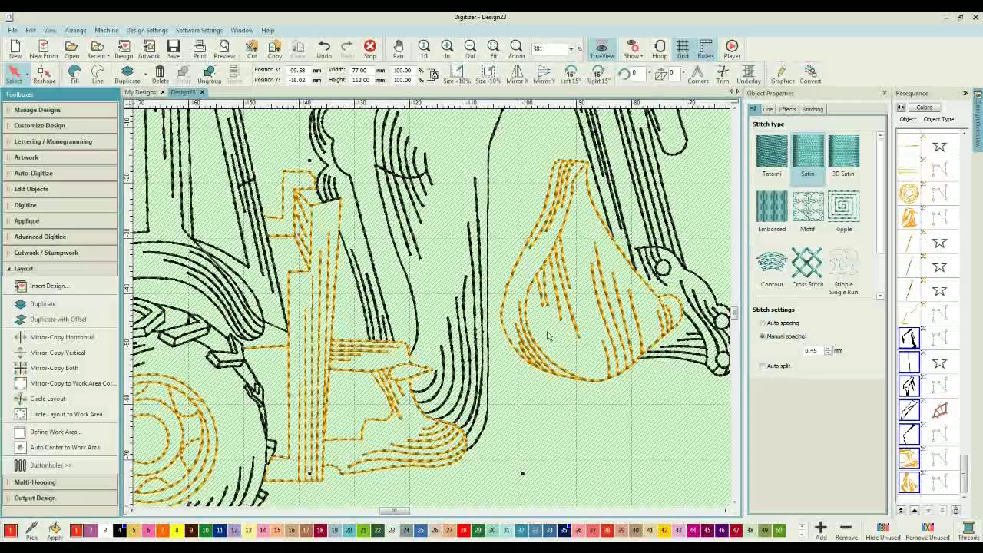
scroll(498, 387, down, 5)
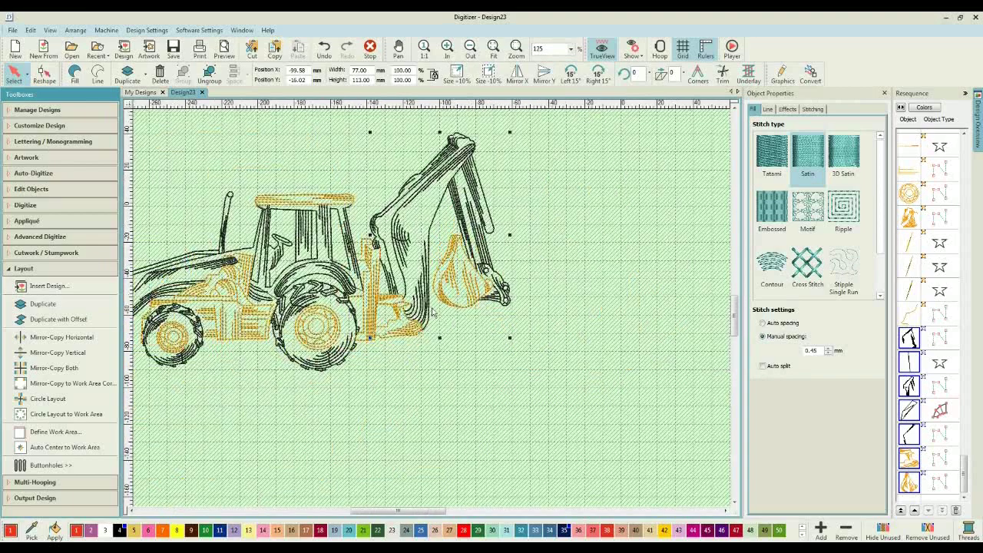
Insert the preparetostop sign design and rotate it 90° to horizontal.
click(130, 511)
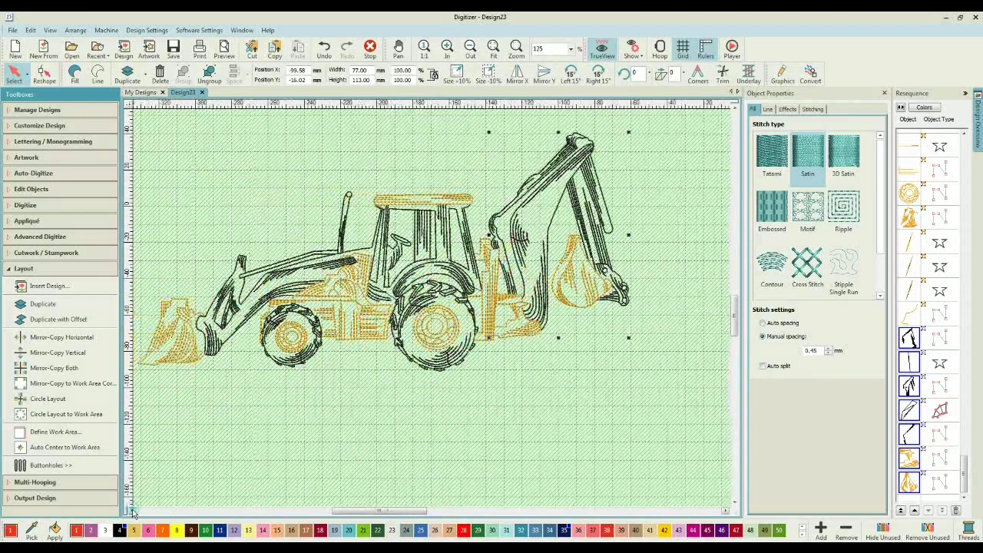
click(253, 417)
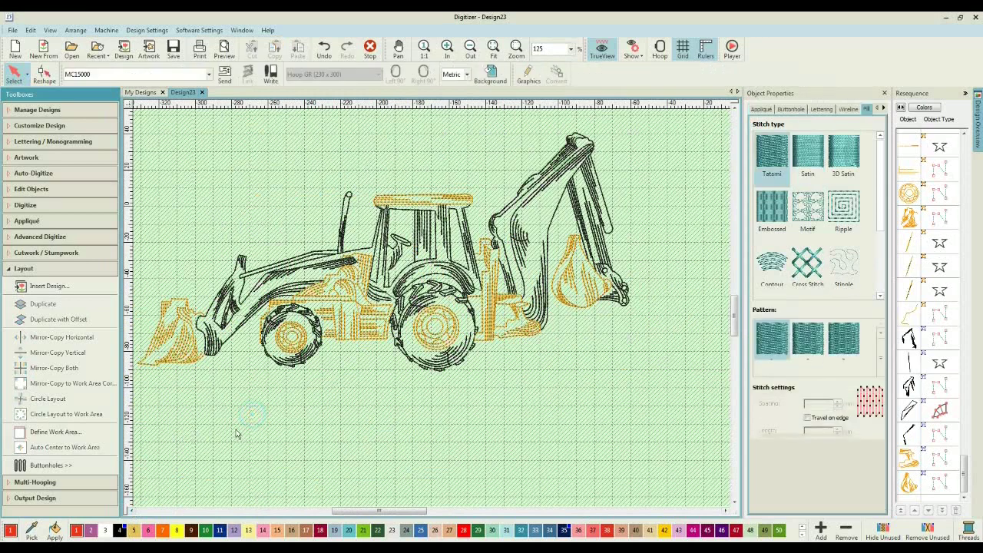
scroll(432, 312, down, 1)
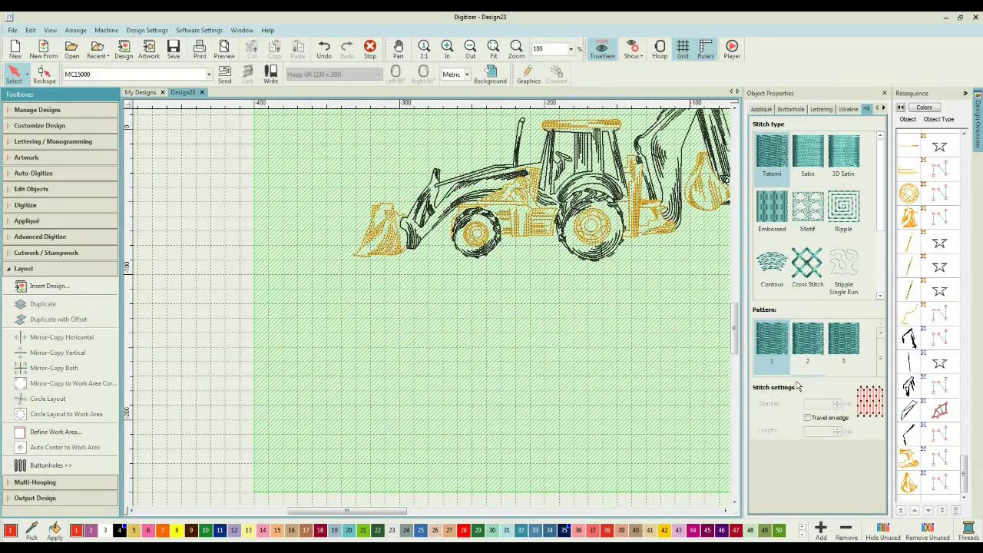
click(728, 510)
scroll(433, 312, down, 1)
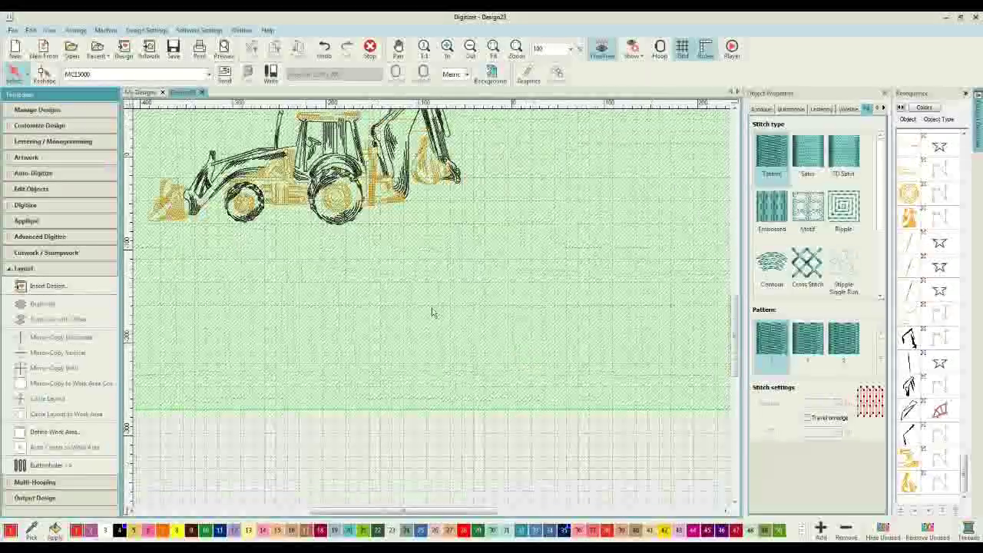
scroll(433, 306, up, 3)
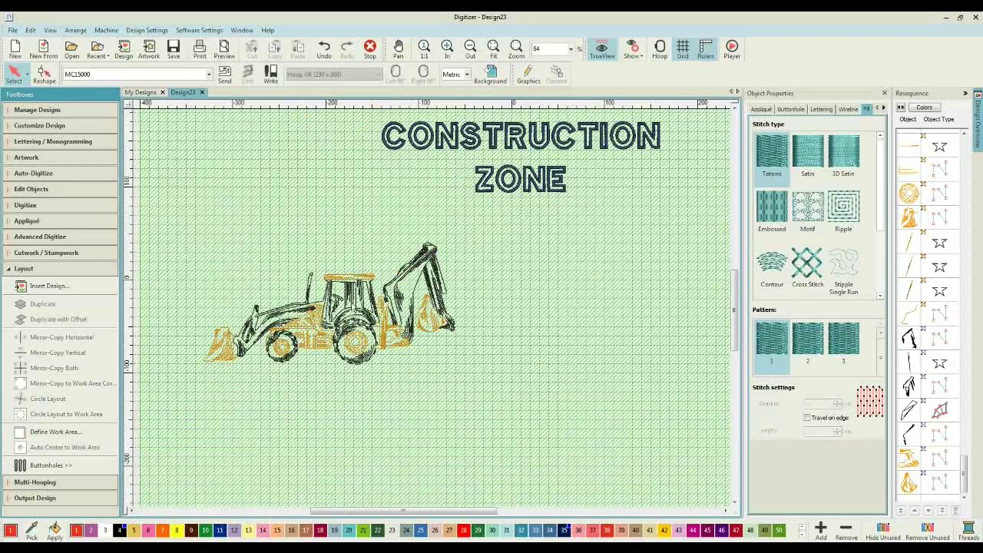
click(35, 286)
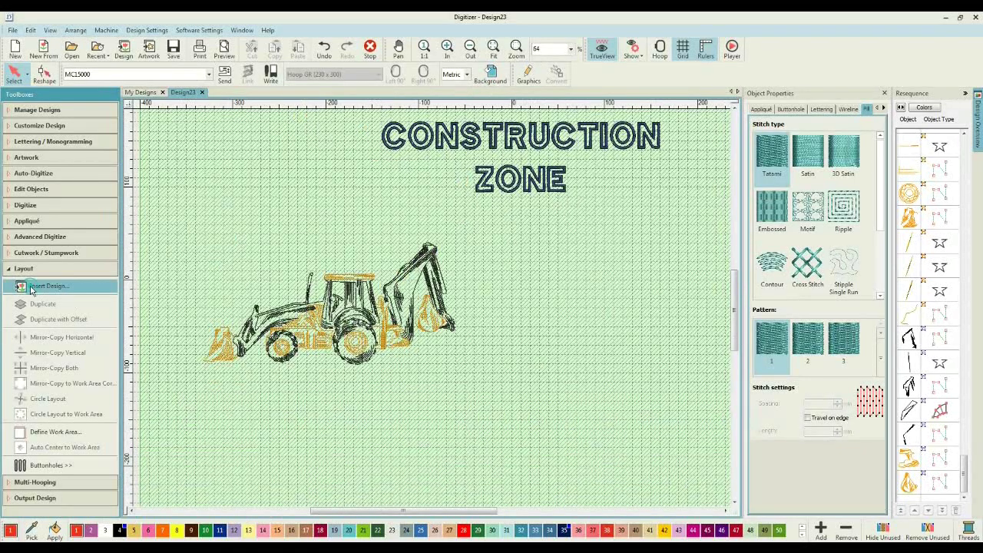
drag(652, 175, 651, 302)
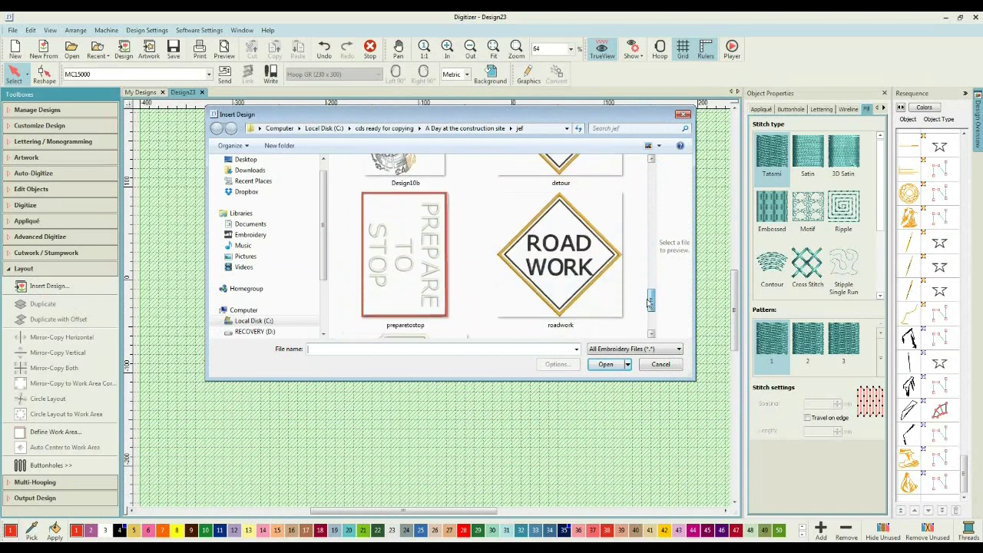
click(431, 274)
click(605, 364)
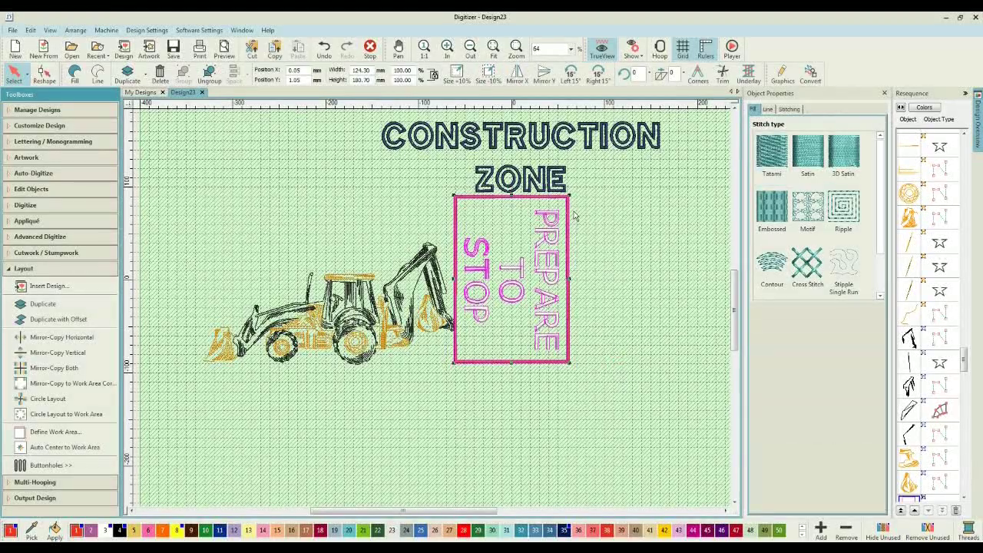
click(635, 72)
text(90)
key(Return)
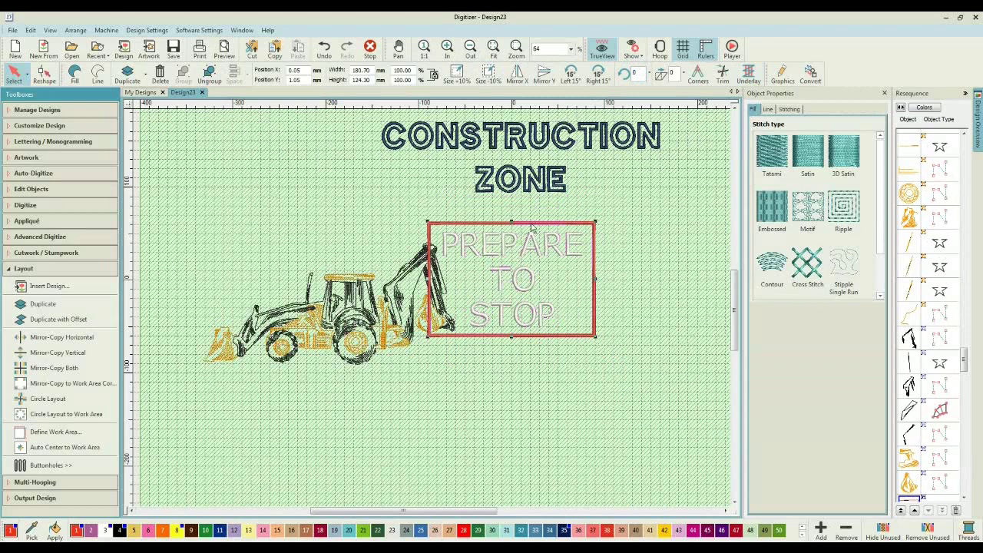
Move the backhoe digger down-left to about X -236.59, Y -103.36 mm.
click(159, 227)
drag(497, 432, 292, 254)
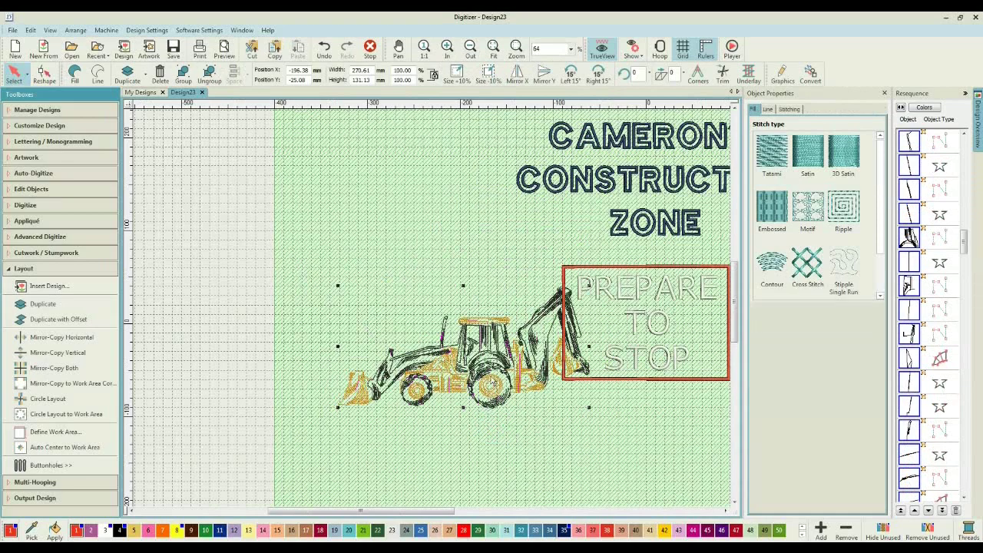
drag(493, 382, 457, 455)
Insert the Design4 loader and move it to the right side of the layout.
click(727, 511)
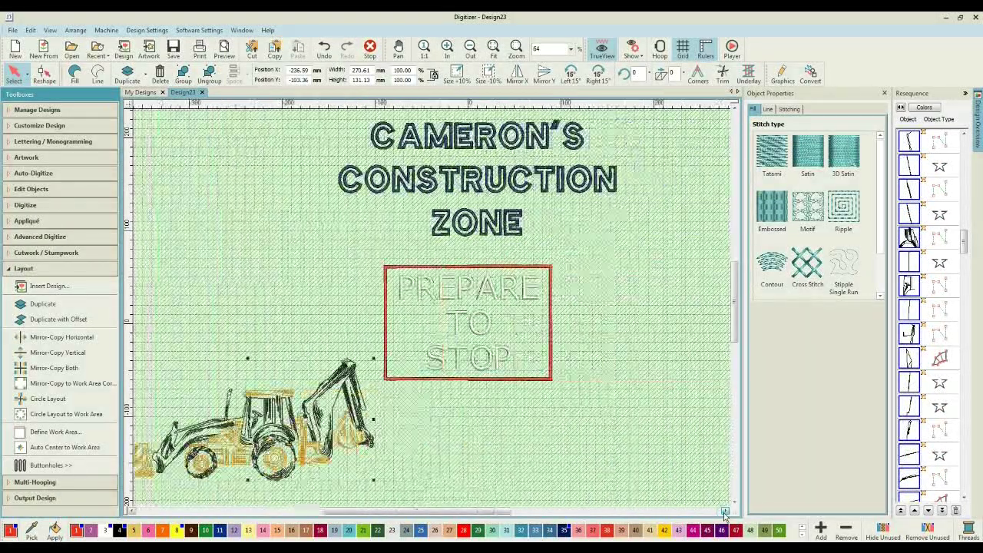
scroll(416, 380, right, 2)
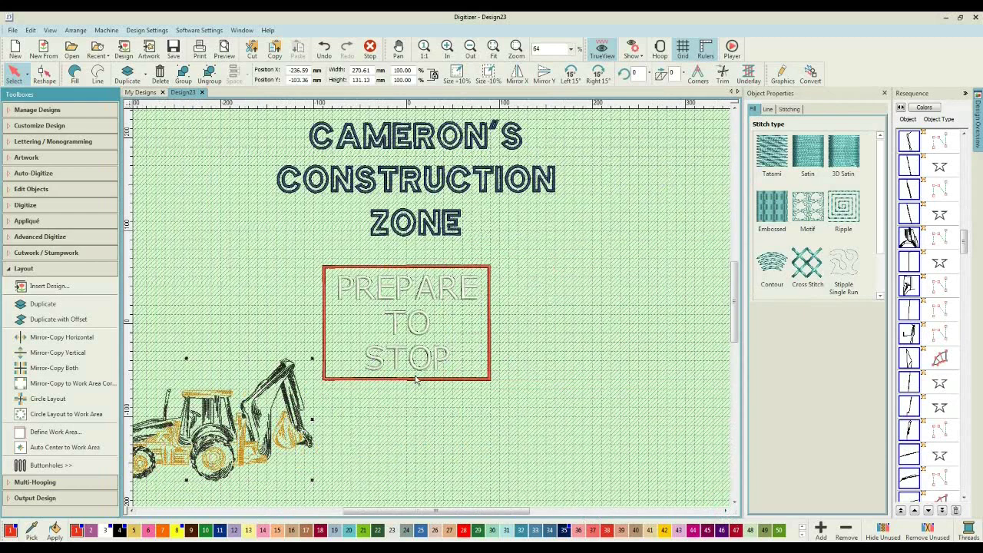
scroll(416, 379, down, 2)
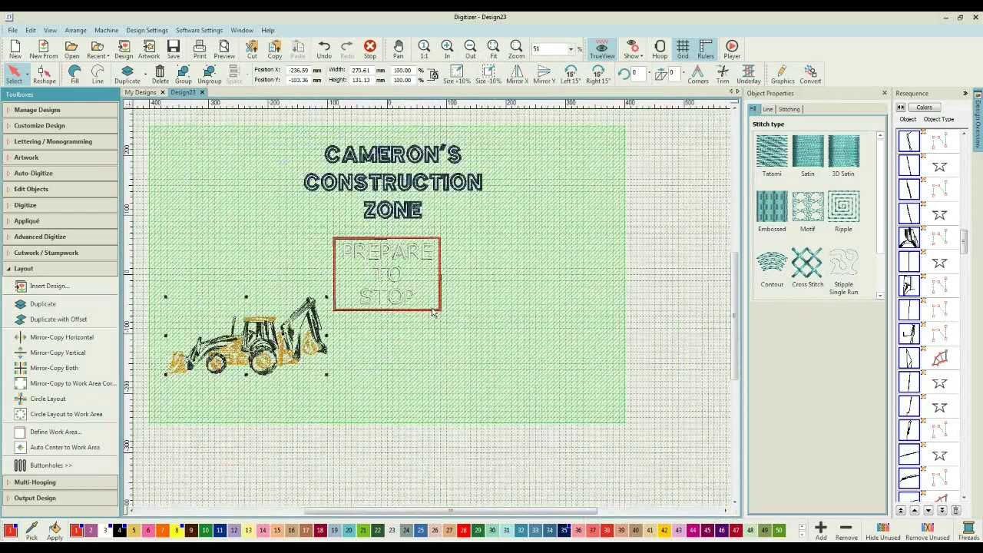
click(451, 351)
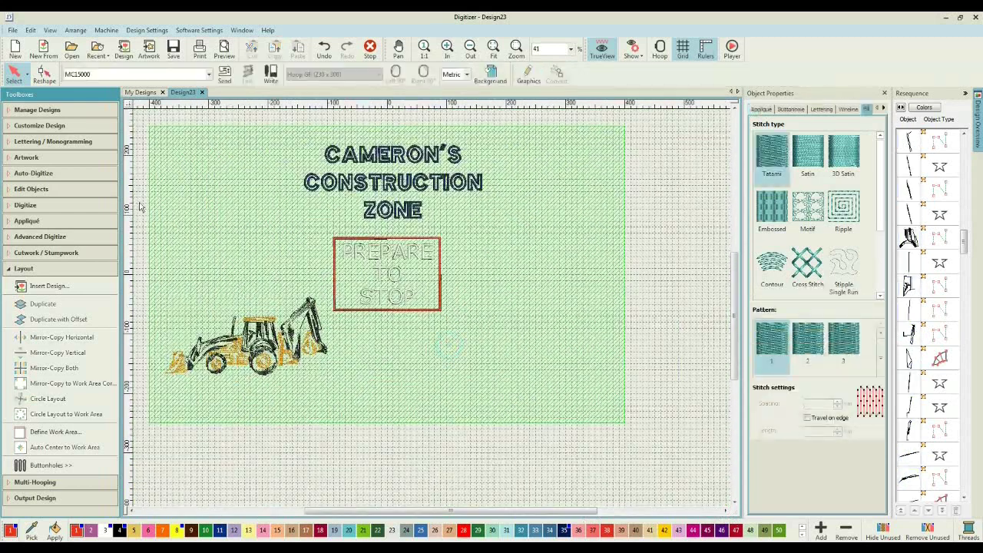
click(53, 287)
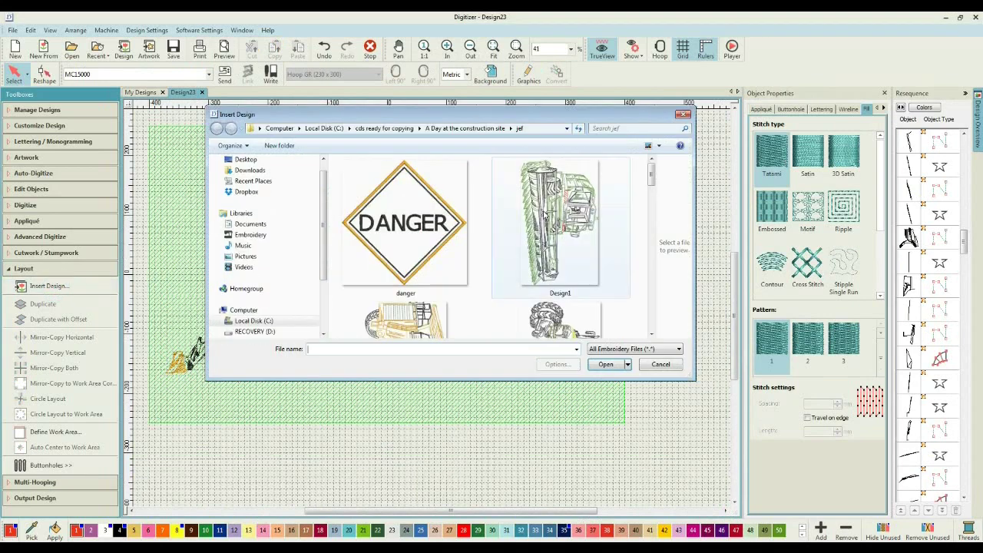
drag(651, 165, 650, 206)
click(405, 230)
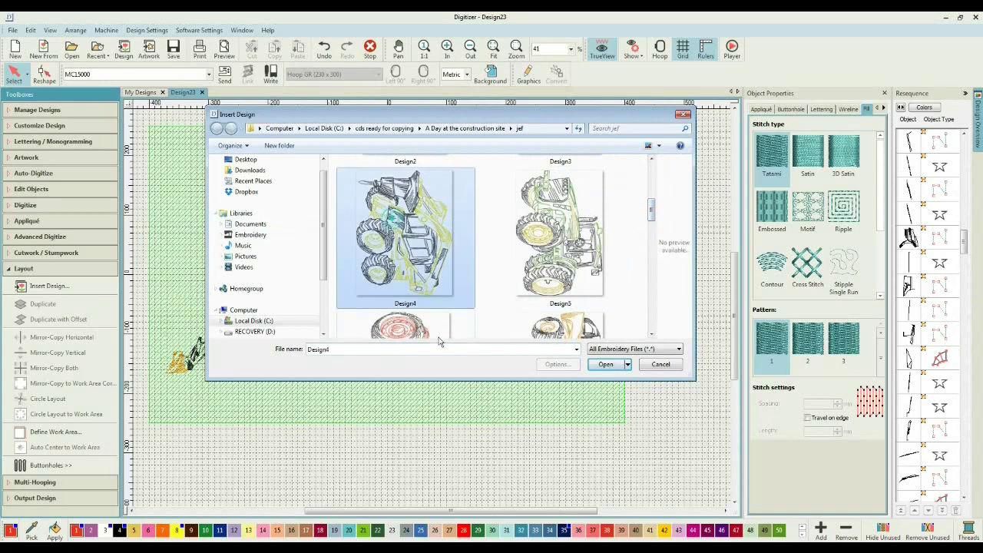
click(618, 365)
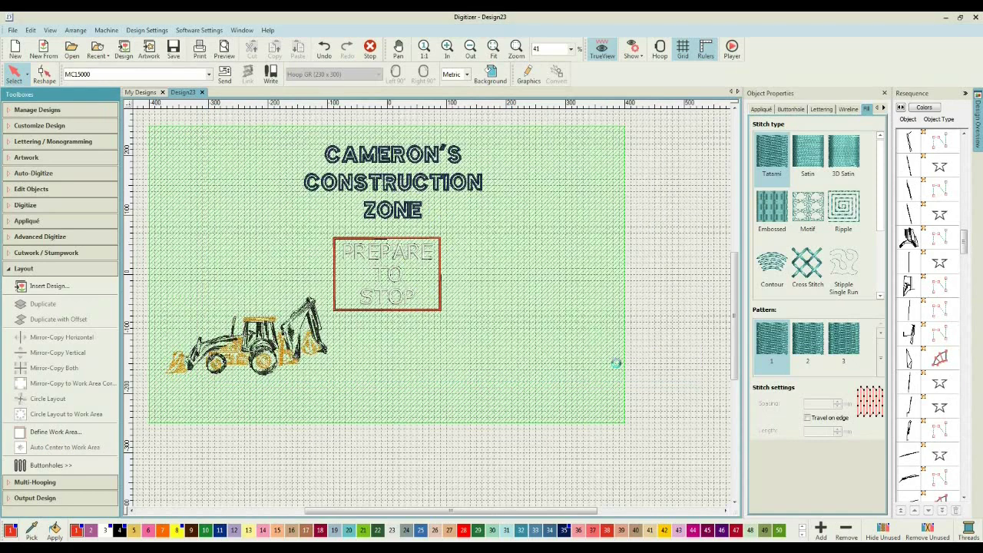
drag(388, 276, 540, 314)
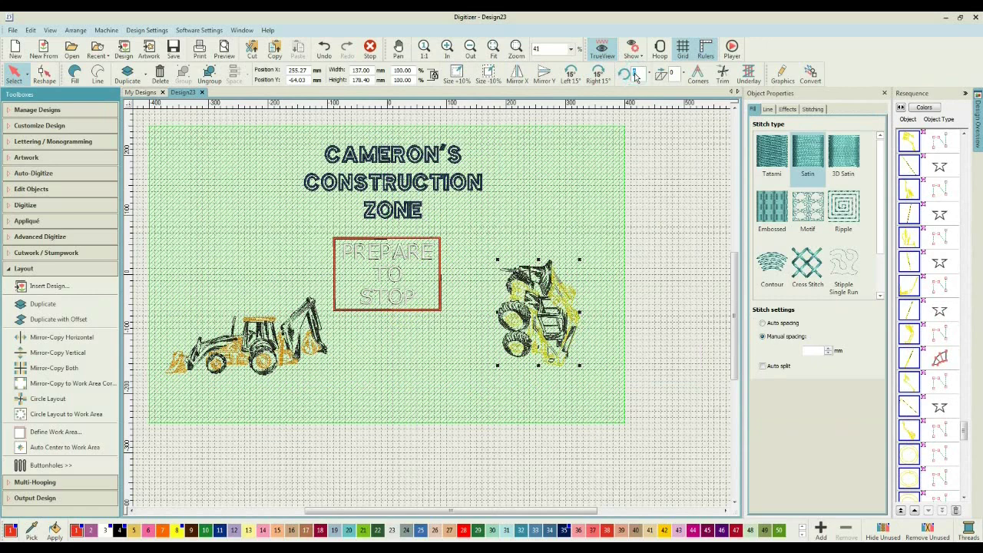
Rotate the loader 90 degrees and shift it up slightly beside the sign.
click(635, 72)
text(90)
key(Return)
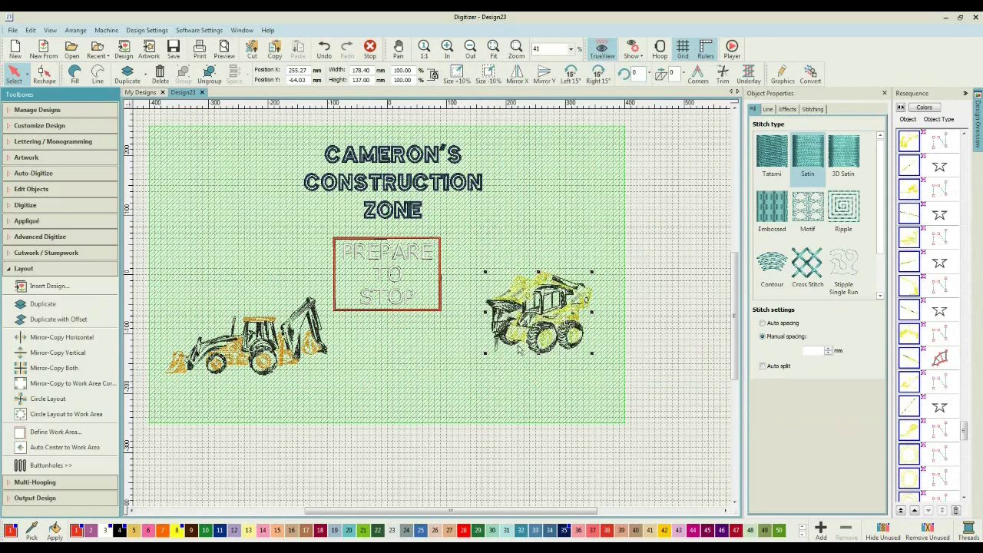
drag(537, 325, 522, 302)
click(516, 368)
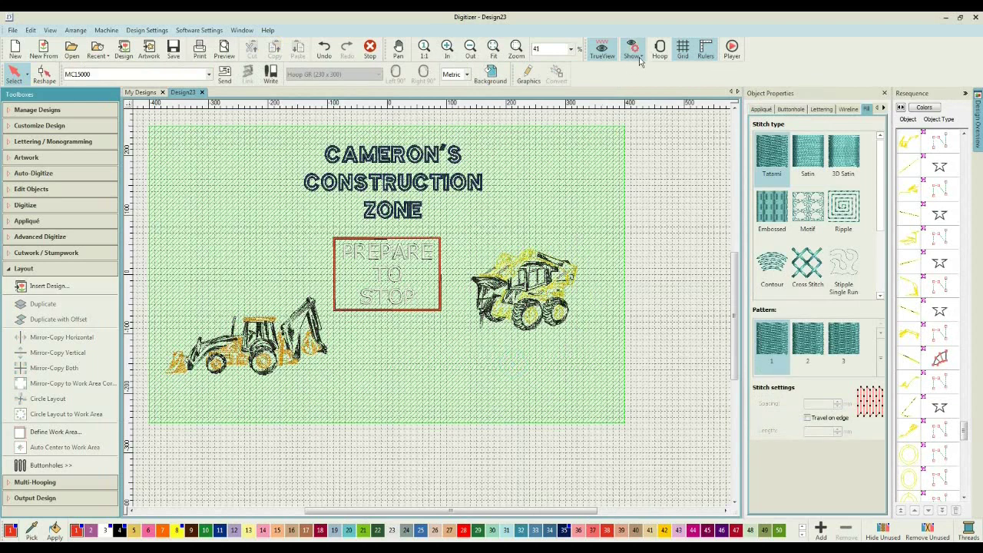
Insert the Design7 loader and place it below the PREPARE TO STOP sign.
click(32, 289)
drag(652, 174, 633, 224)
click(521, 307)
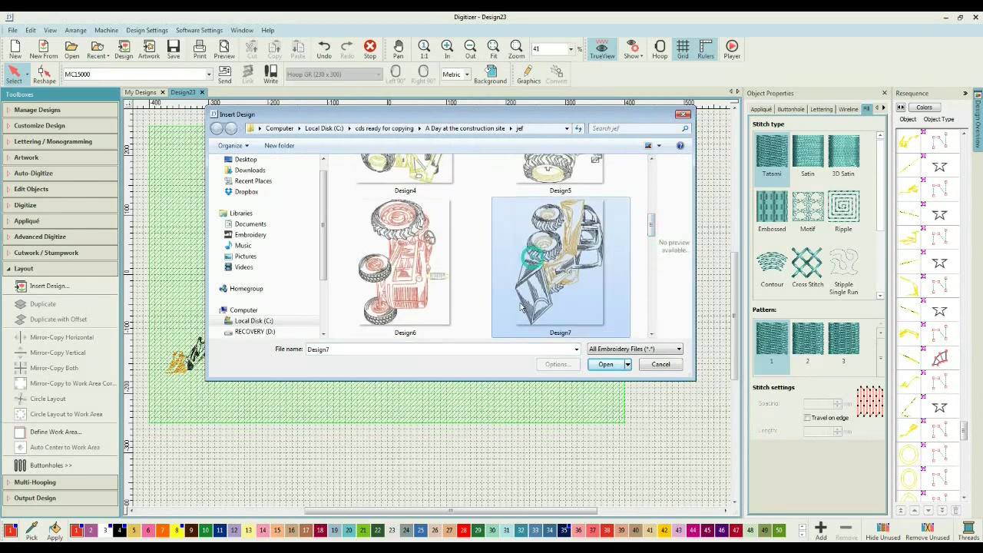
click(604, 364)
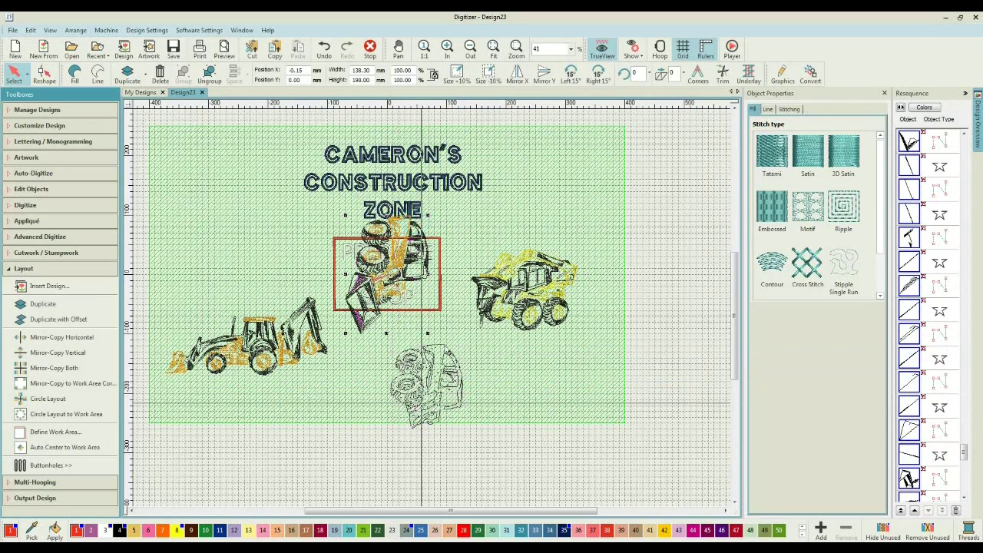
drag(442, 332, 465, 433)
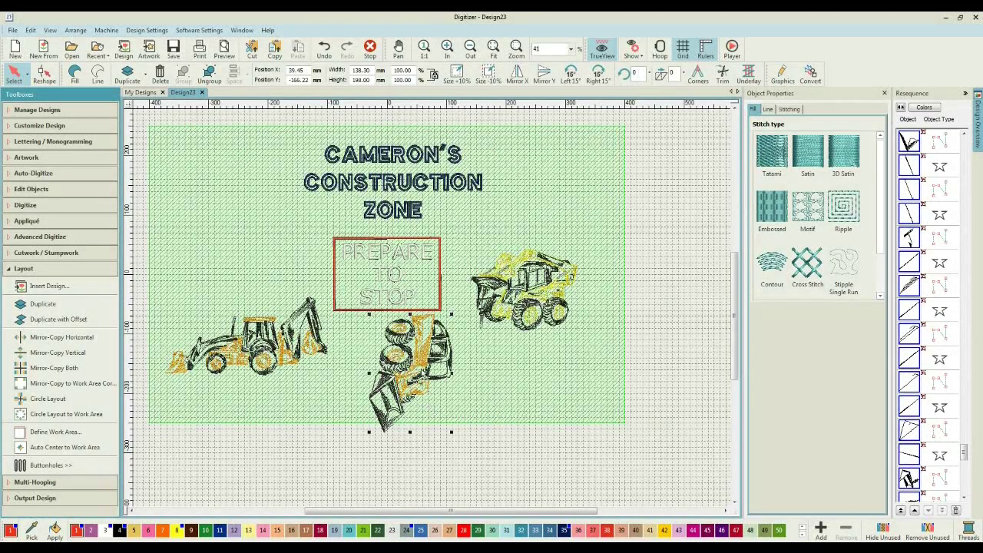
Rotate the new loader level, nudge it up, and move the yellow loader up-right.
mouse_move(452, 314)
mouse_down()
mouse_move(475, 357)
mouse_move(457, 384)
mouse_move(469, 338)
mouse_move(461, 323)
mouse_up()
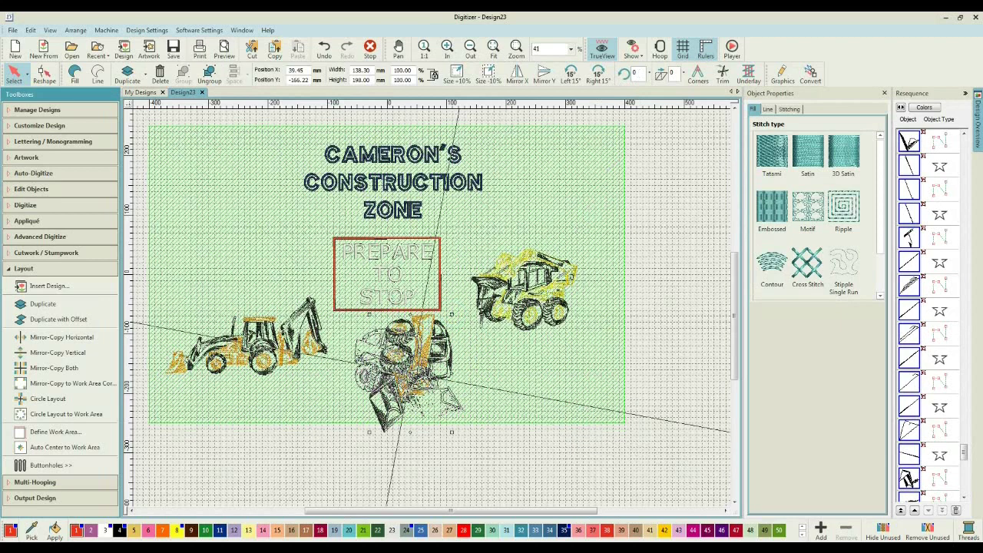
mouse_move(461, 322)
mouse_down()
mouse_move(470, 338)
mouse_move(452, 314)
mouse_up()
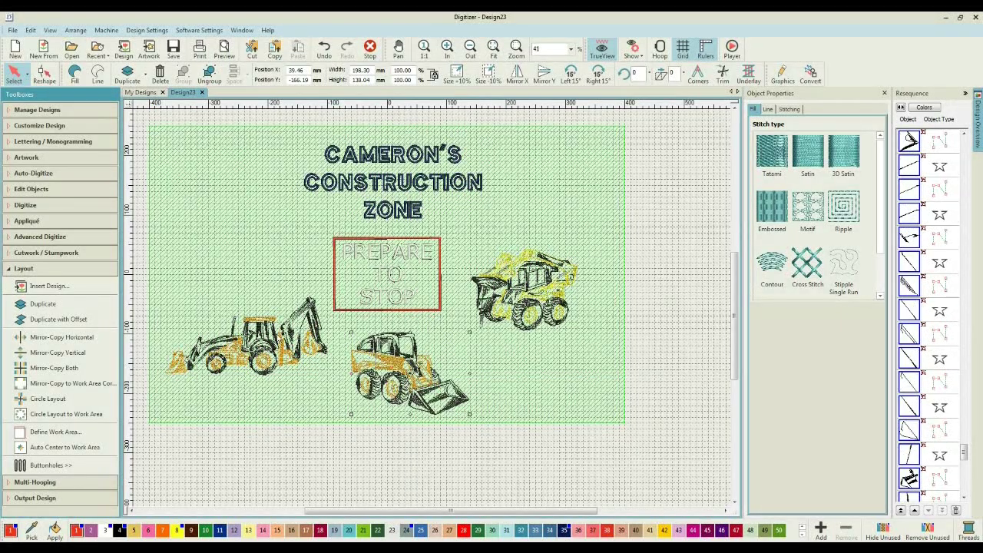
drag(411, 373, 413, 361)
drag(513, 265, 546, 254)
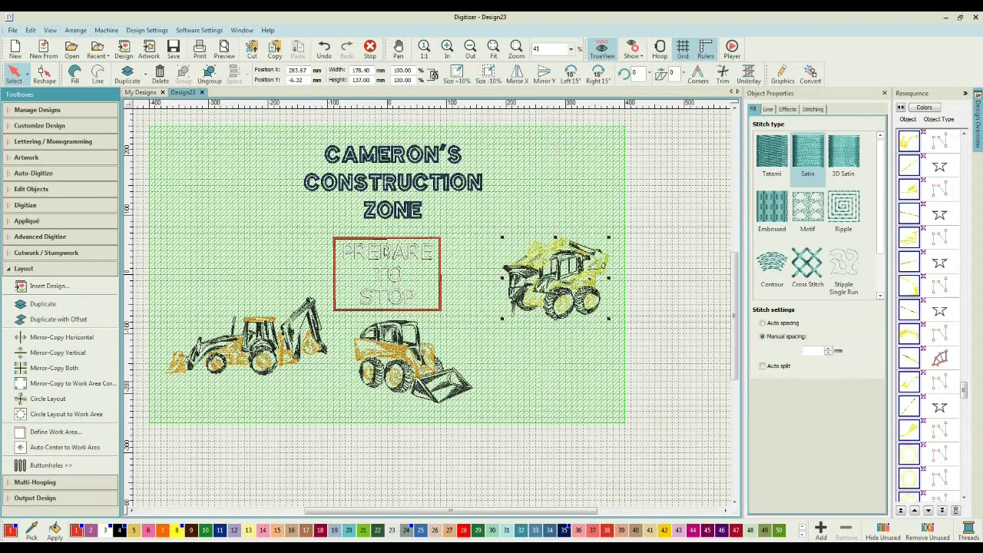
Nudge the PREPARE TO STOP sign left and raise the backhoe up beside it.
click(388, 244)
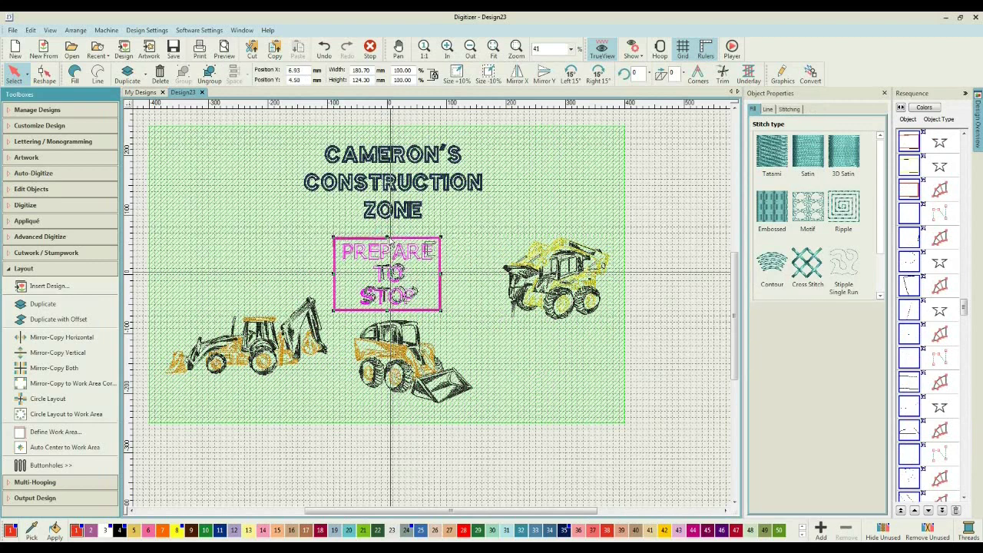
drag(388, 243, 386, 242)
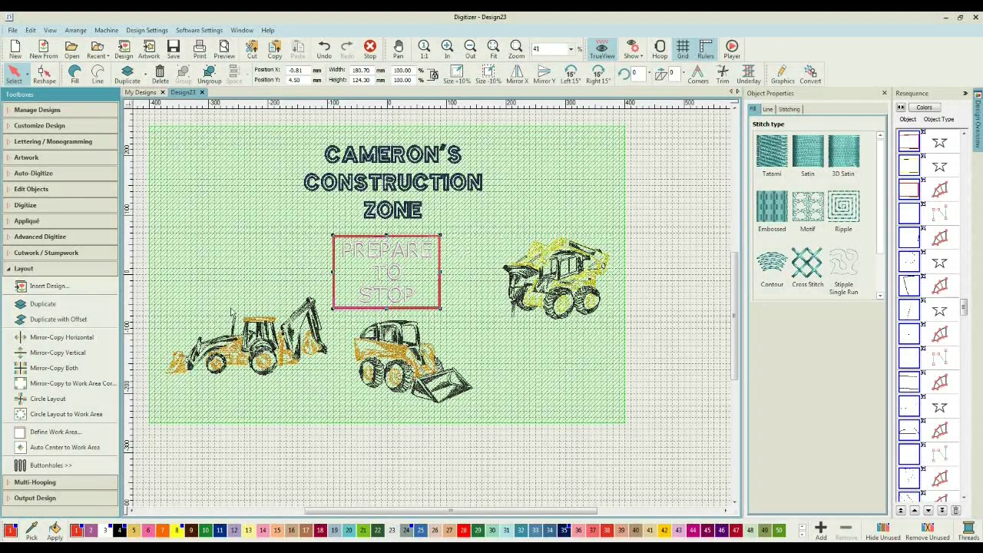
drag(154, 285, 334, 381)
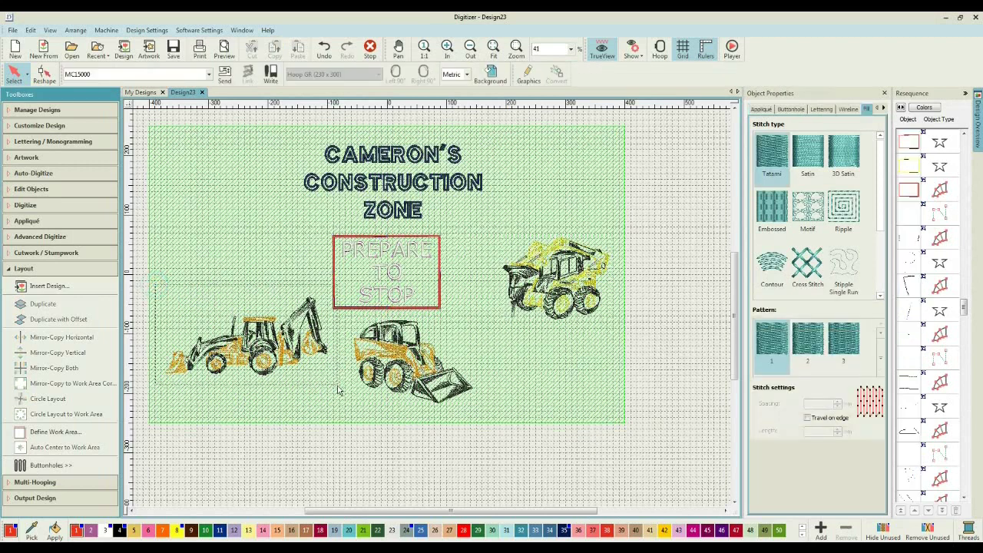
drag(253, 342, 248, 298)
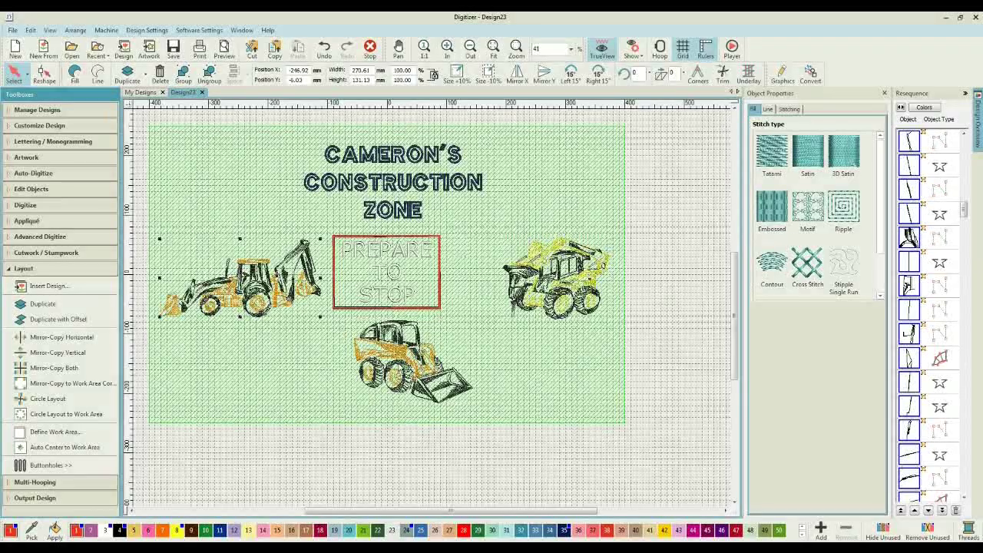
Move the yellow loader closer to the sign and delete the bottom loader.
click(398, 371)
drag(520, 306, 481, 298)
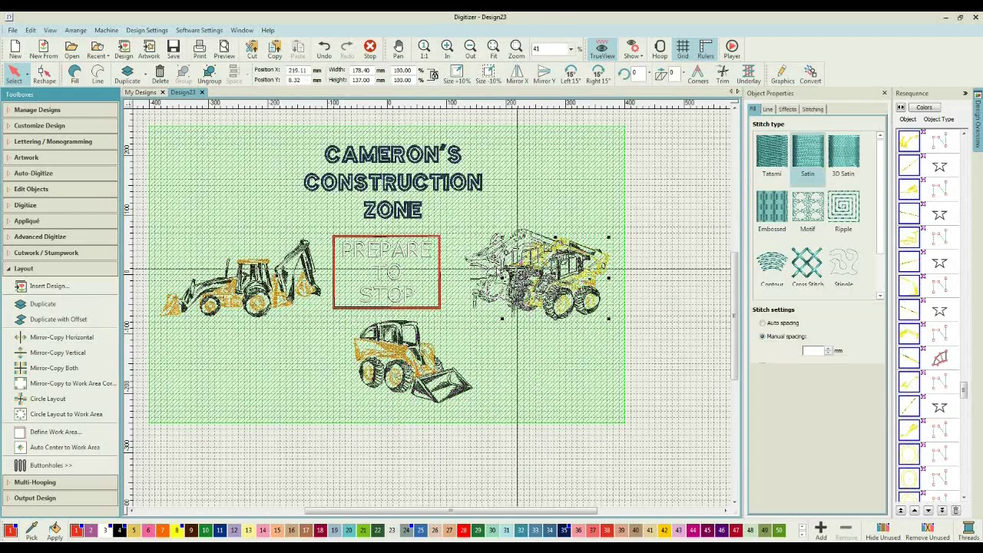
click(520, 395)
key(Delete)
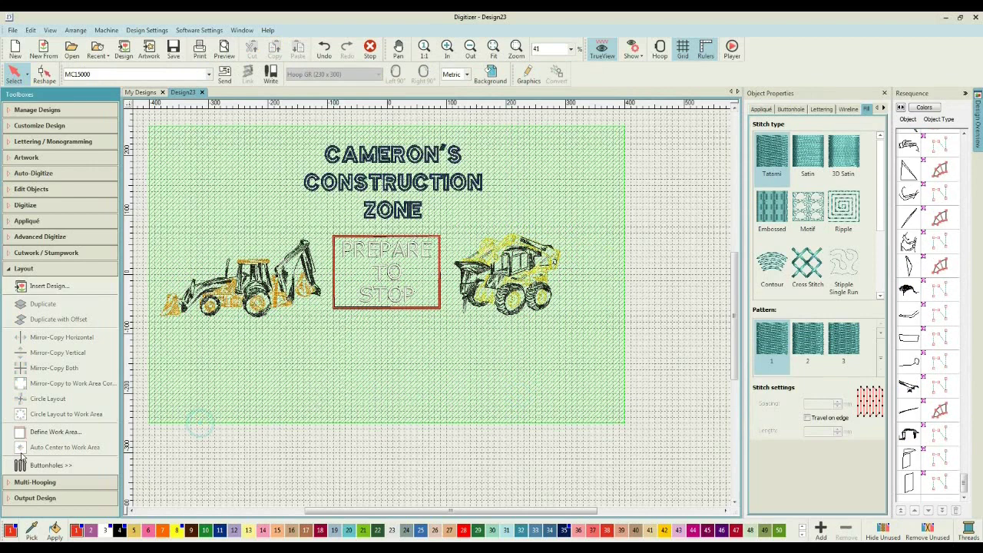
click(46, 433)
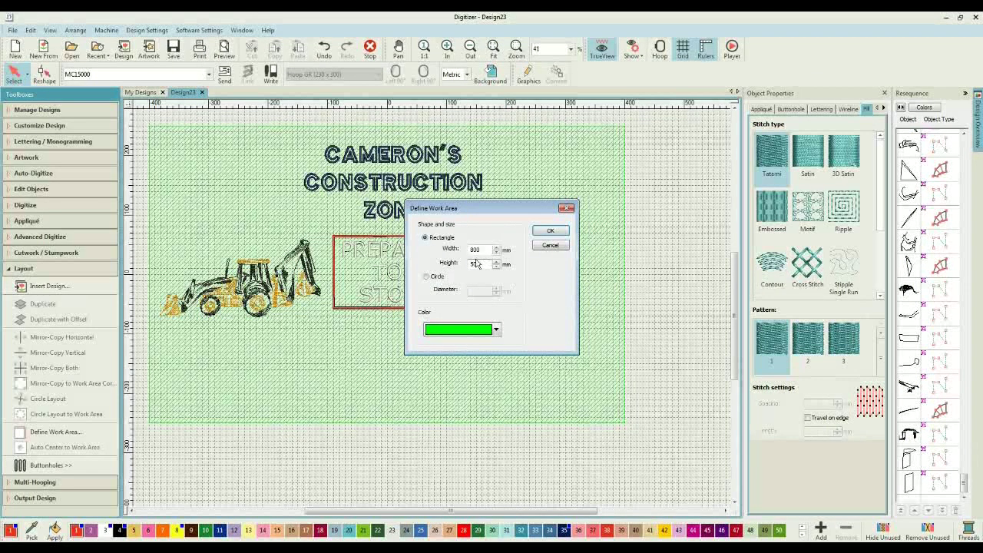
drag(485, 264, 460, 263)
text(300)
key(Return)
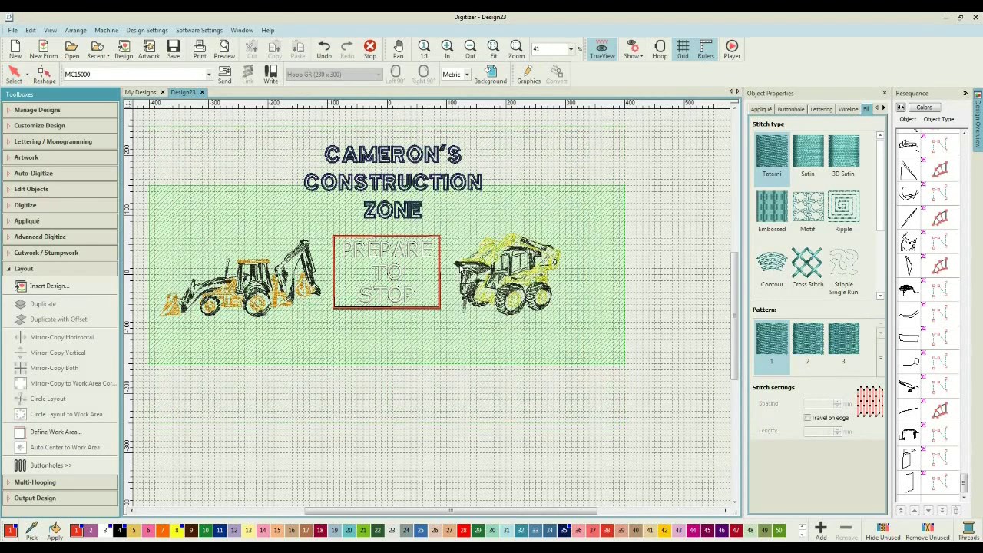
key(ctrl+a)
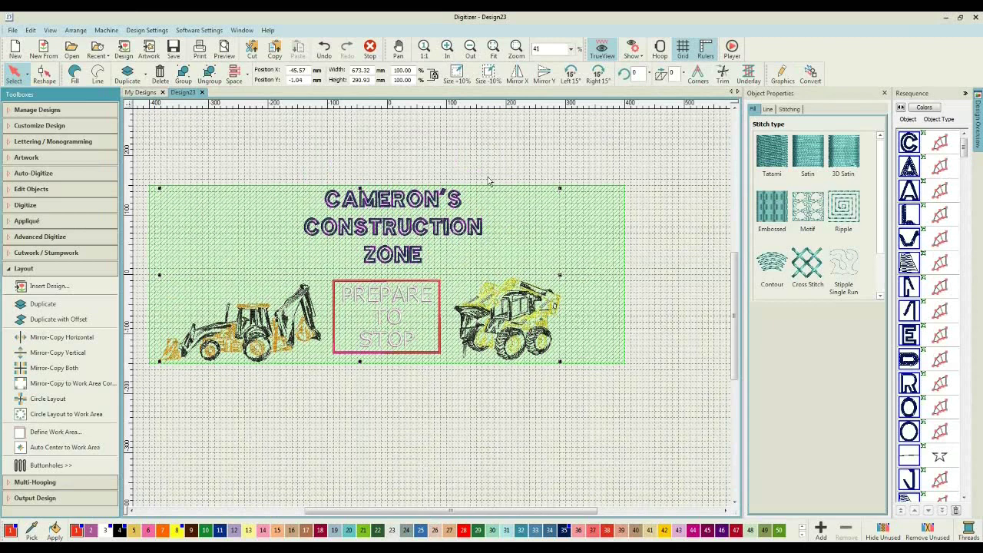
Nudge the yellow loader a little to the right.
click(623, 256)
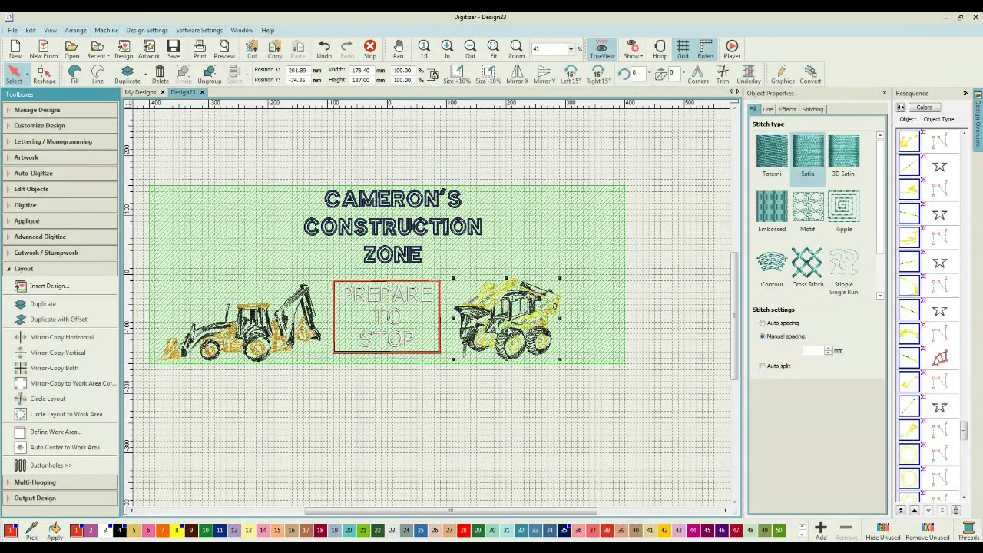
click(513, 323)
drag(514, 322, 530, 327)
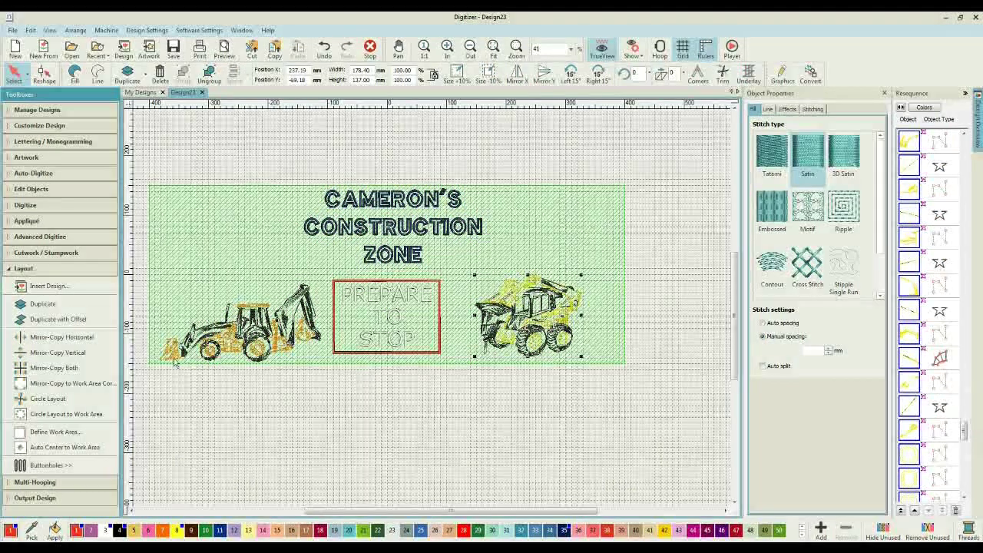
click(236, 419)
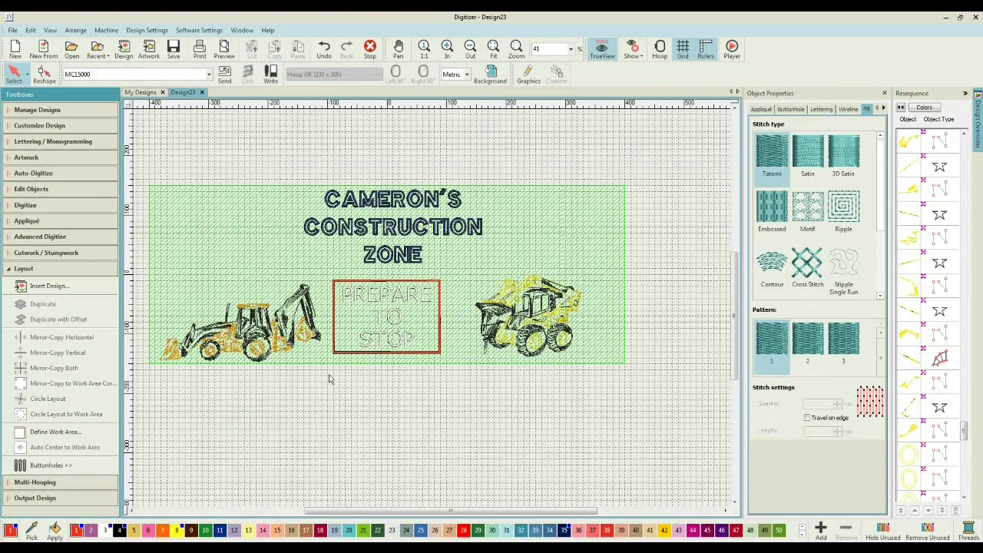
Select all the backhoe pieces and group them into one object.
drag(333, 387, 286, 297)
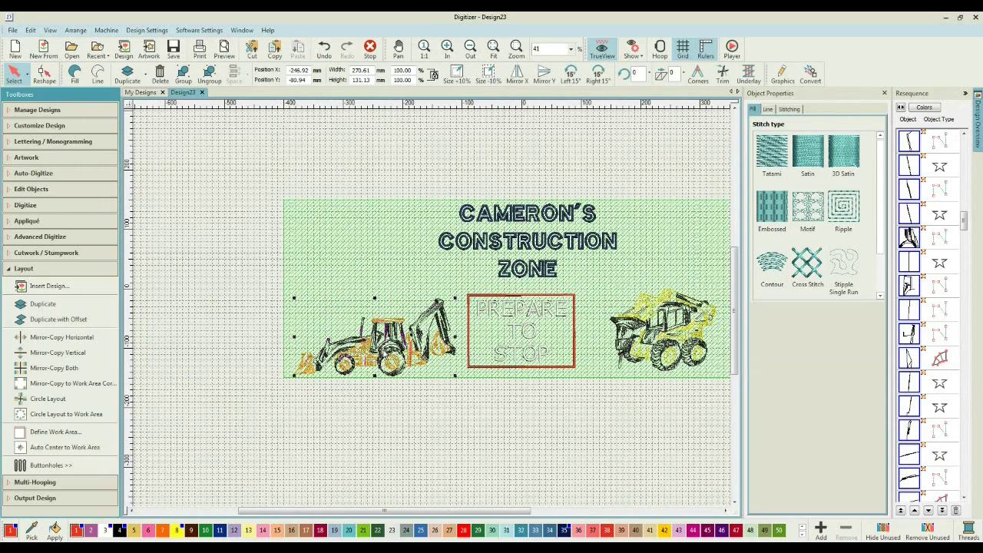
click(220, 276)
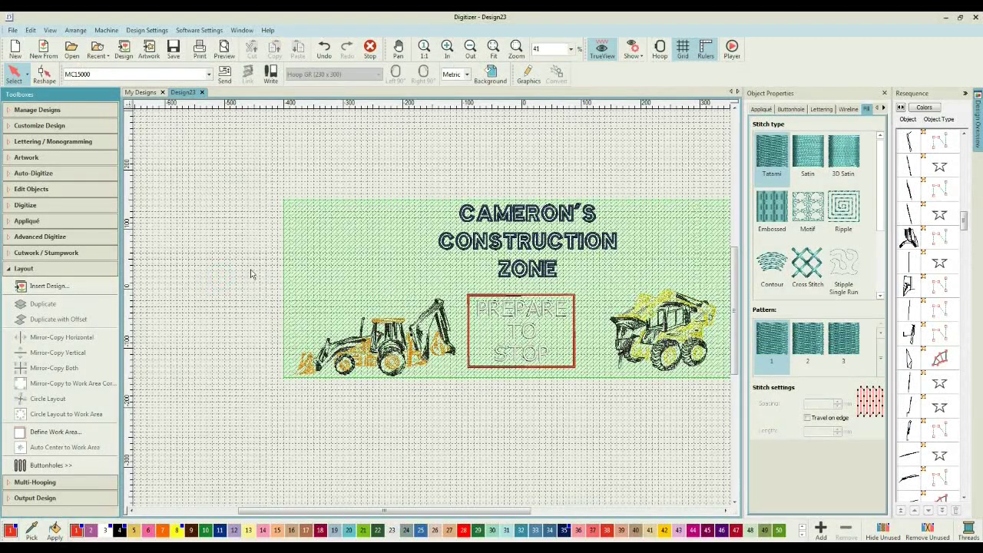
drag(251, 269, 480, 414)
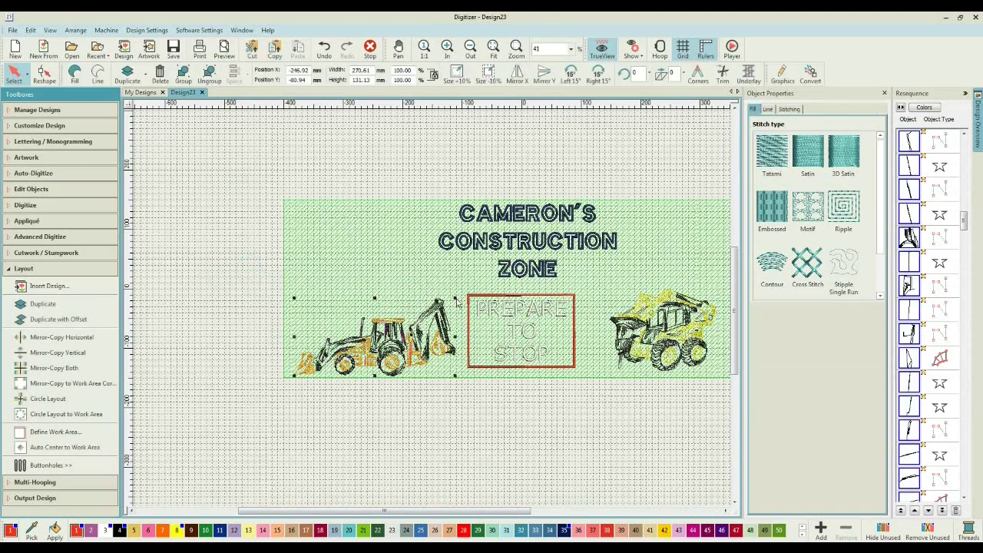
click(226, 264)
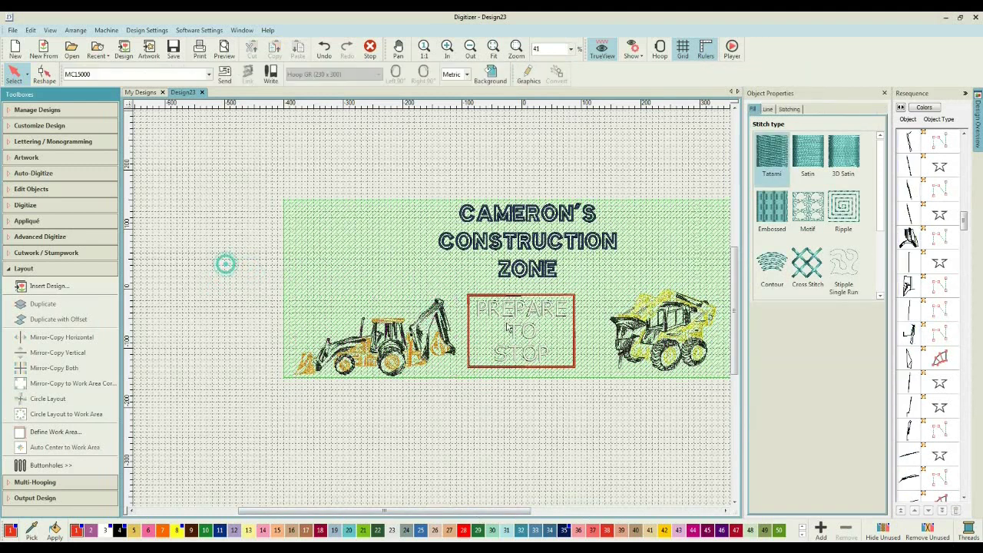
click(436, 323)
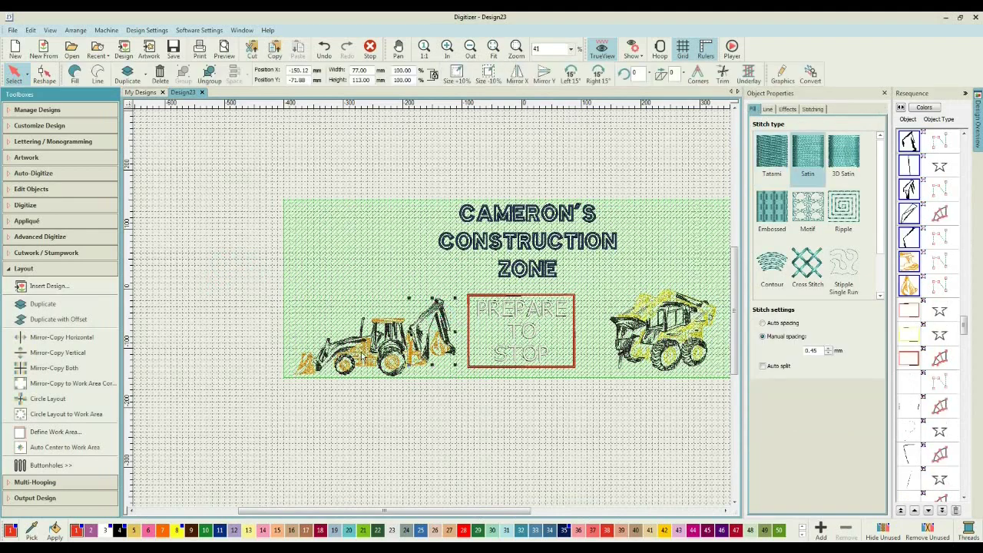
click(349, 338)
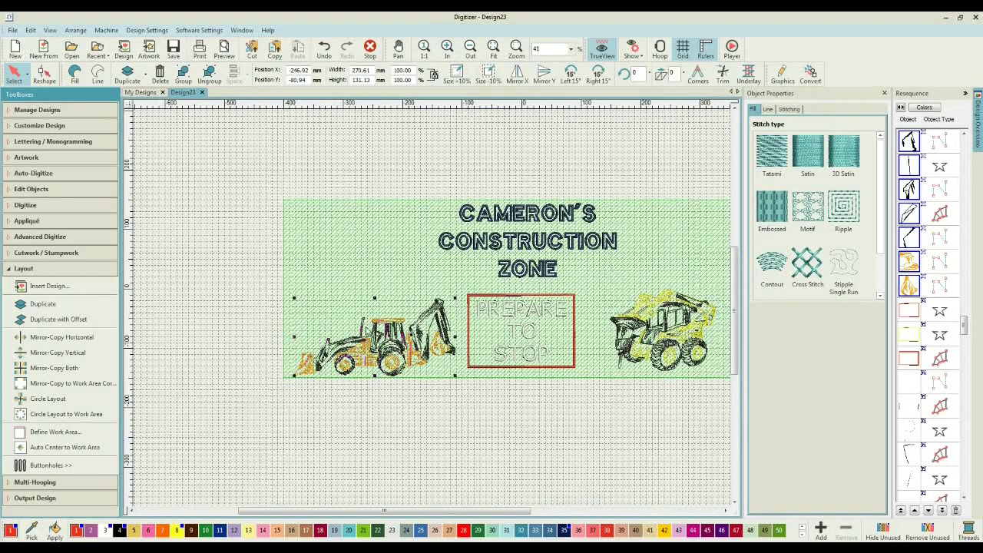
click(183, 73)
click(492, 466)
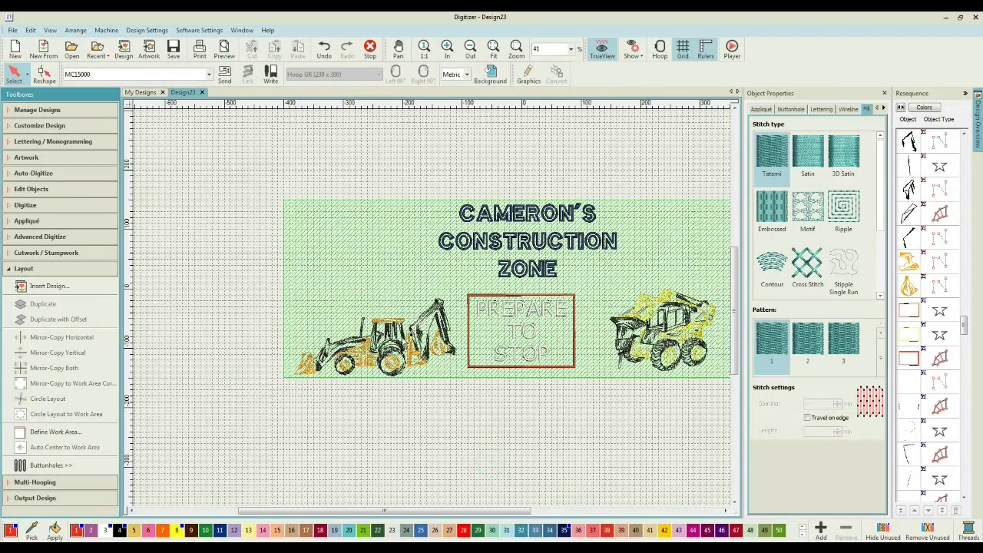
Space the backhoe, PREPARE TO STOP sign and yellow loader with Space Evenly Across.
click(402, 338)
ctrl+click(516, 336)
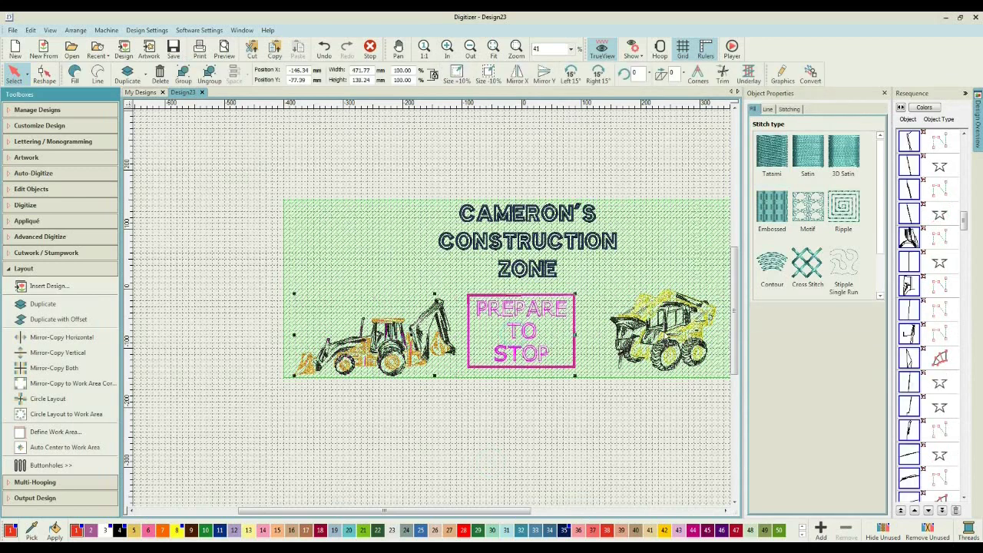
ctrl+click(666, 332)
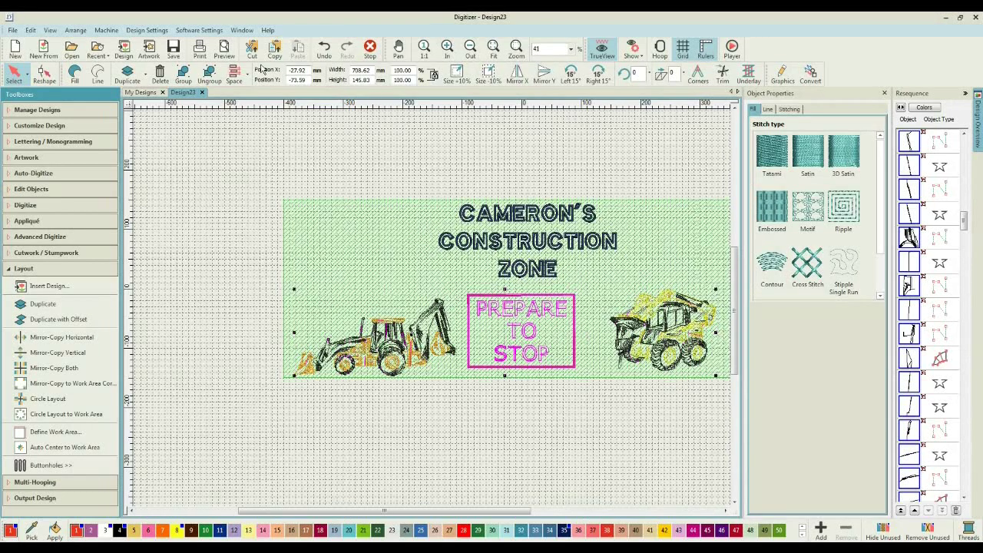
click(235, 78)
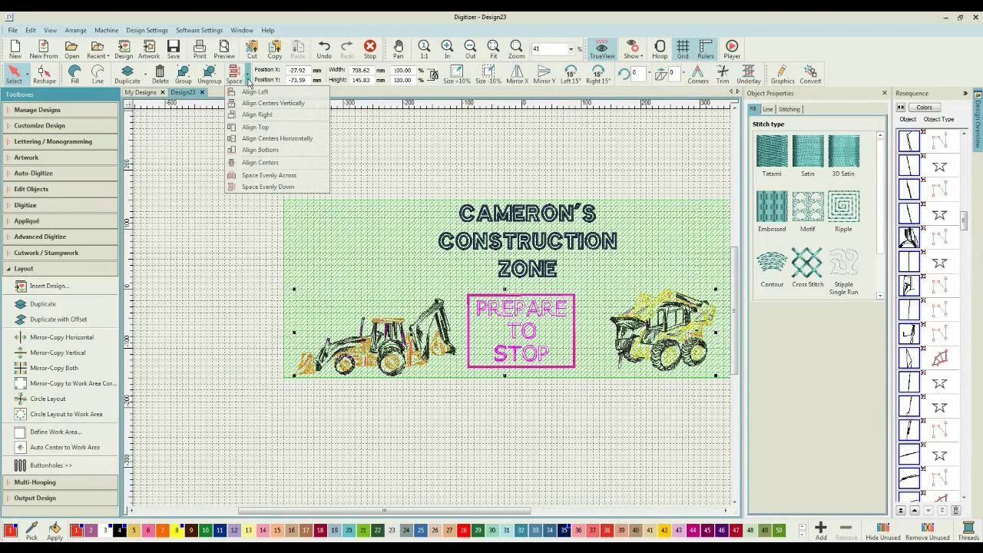
click(252, 182)
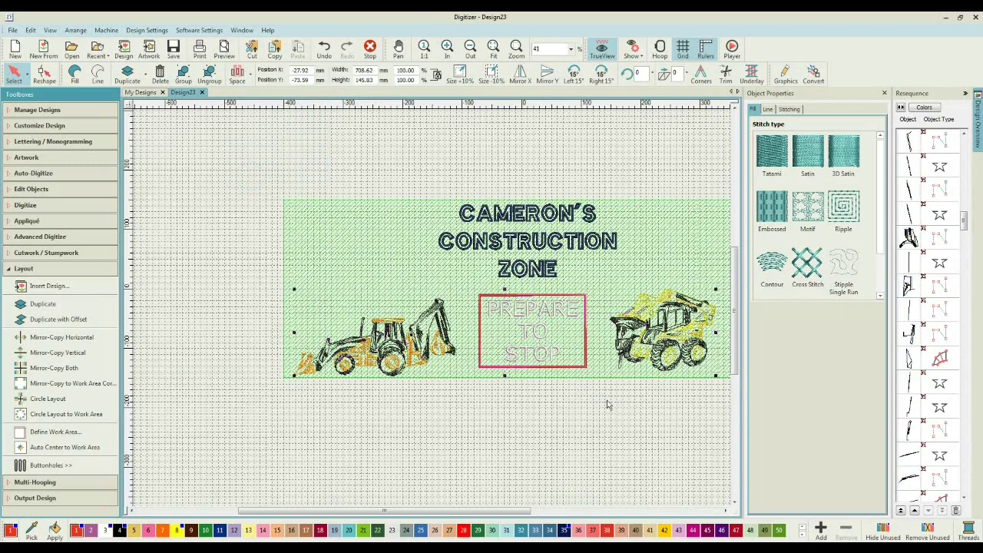
click(725, 510)
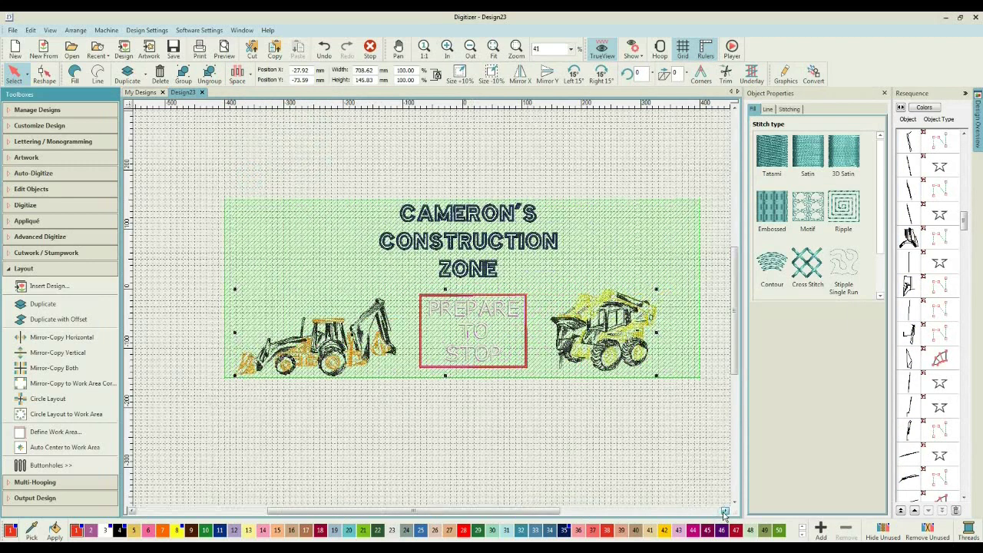
click(397, 438)
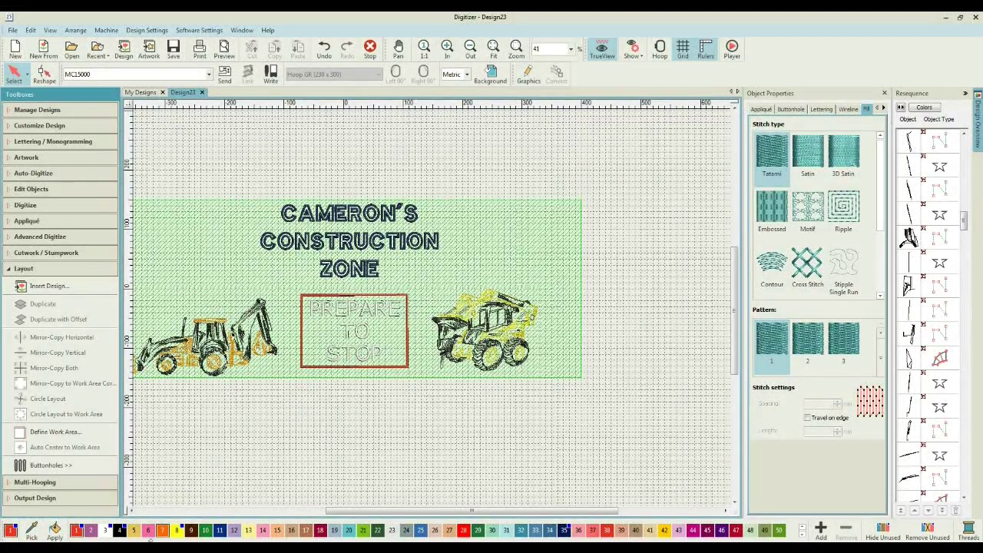
click(132, 511)
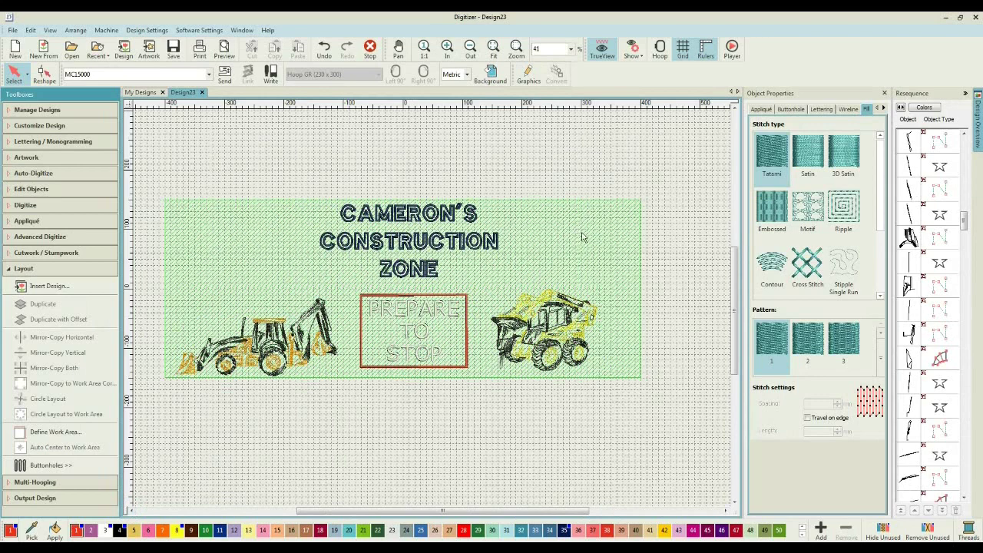
Save the design with Save Design As under the name 'cameronconstruction'.
click(668, 240)
click(14, 30)
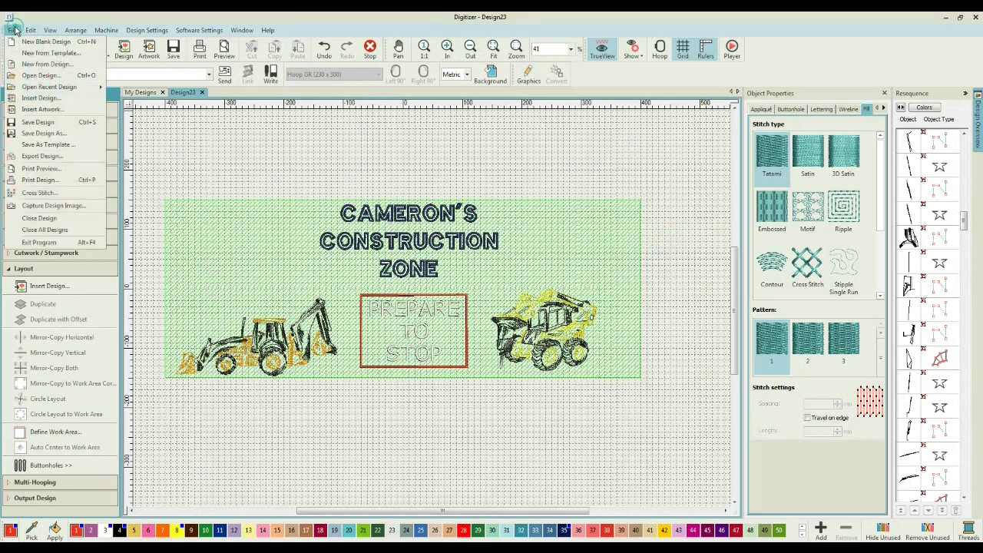
click(12, 133)
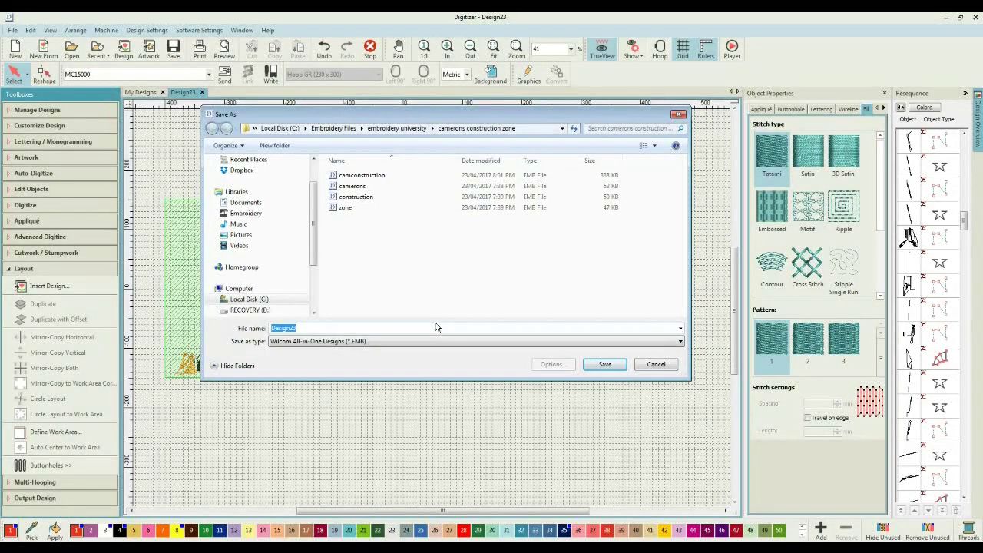
text(cameronconstructio)
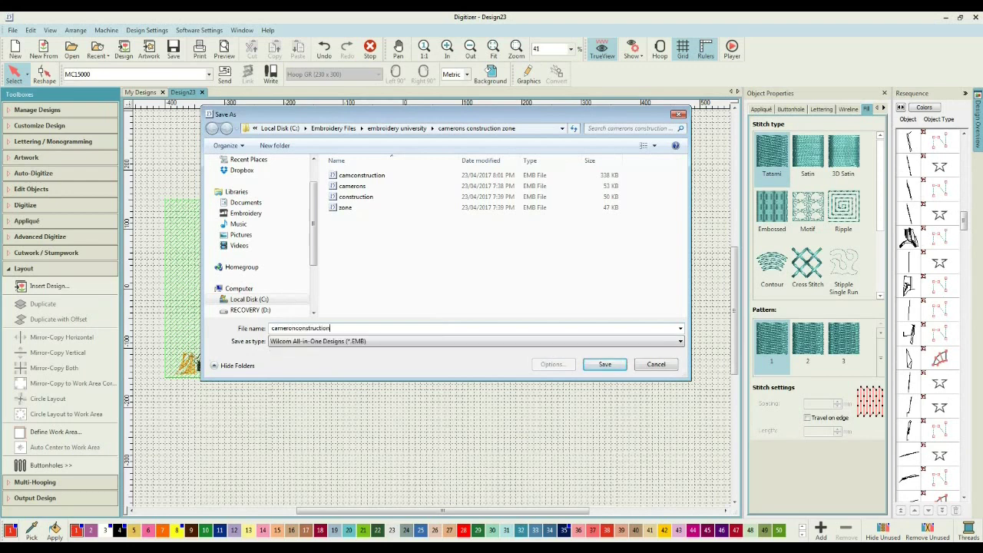
key(Return)
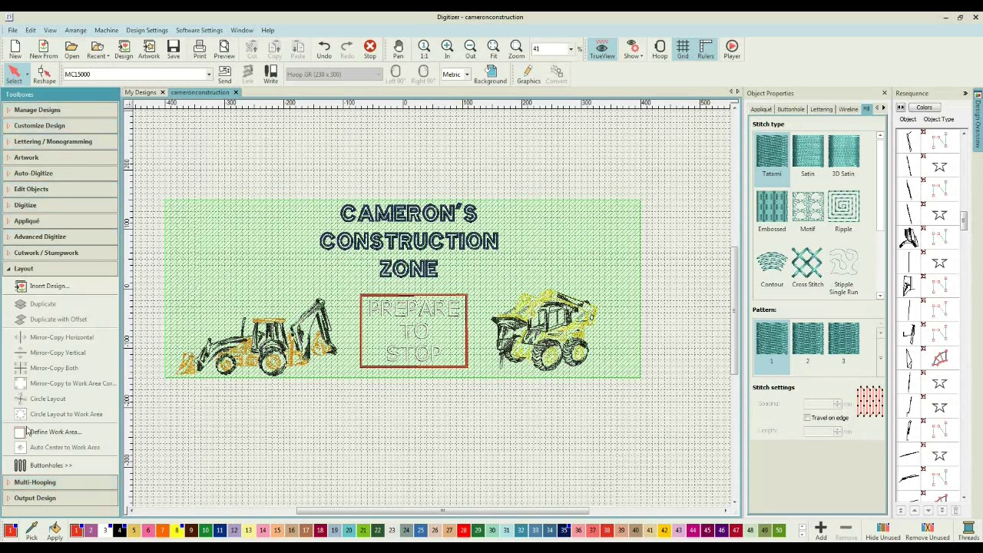
Expand the Multi-Hooping toolbox to enter hoop layout mode.
click(25, 483)
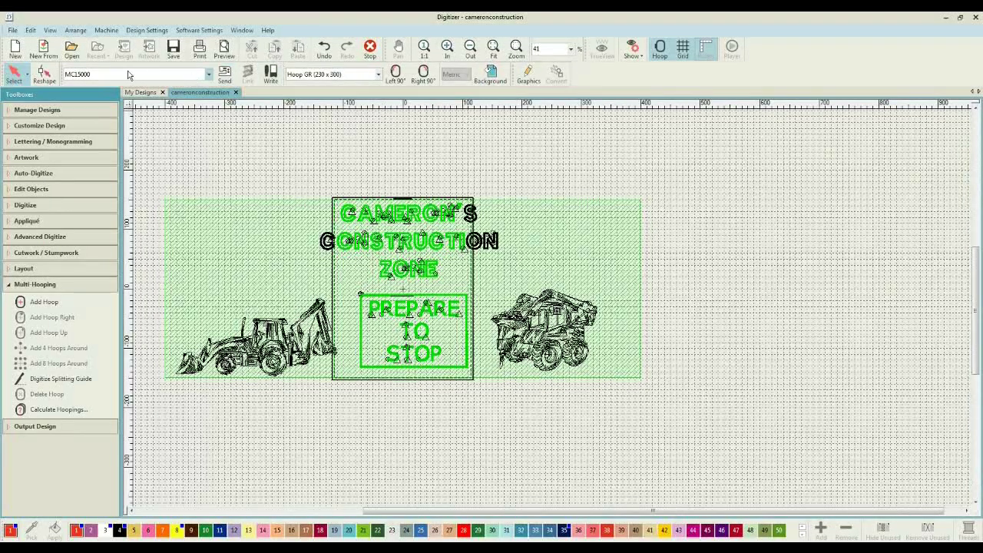
click(208, 74)
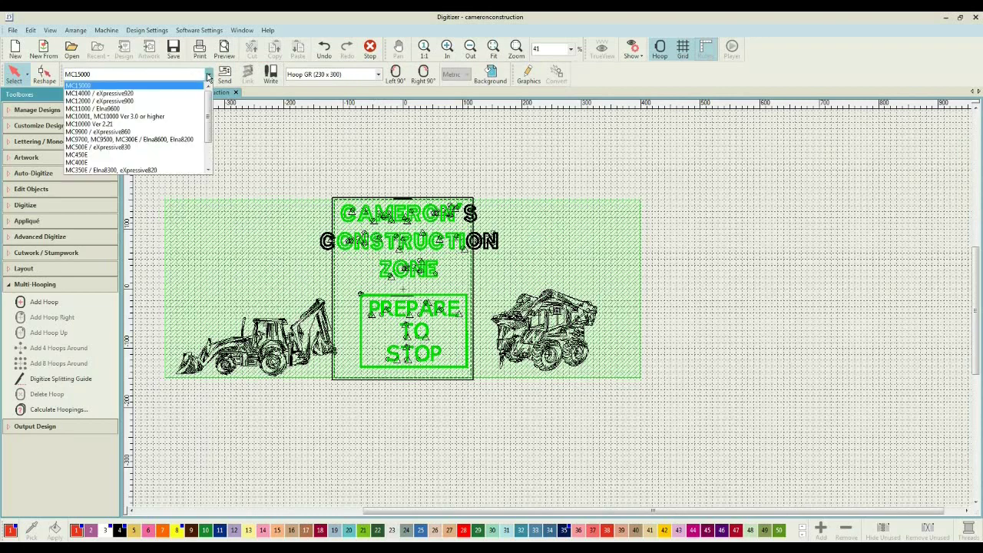
click(208, 75)
click(377, 75)
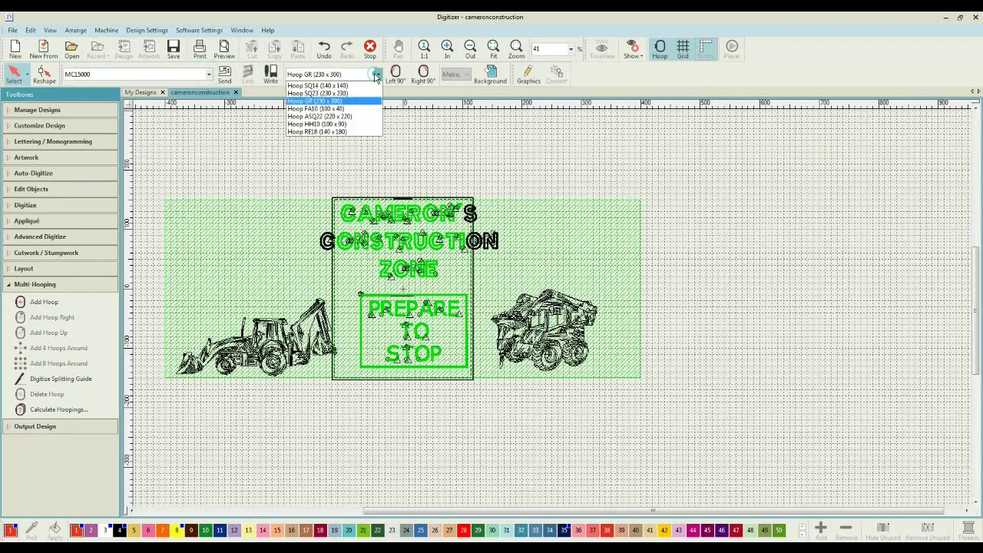
click(336, 102)
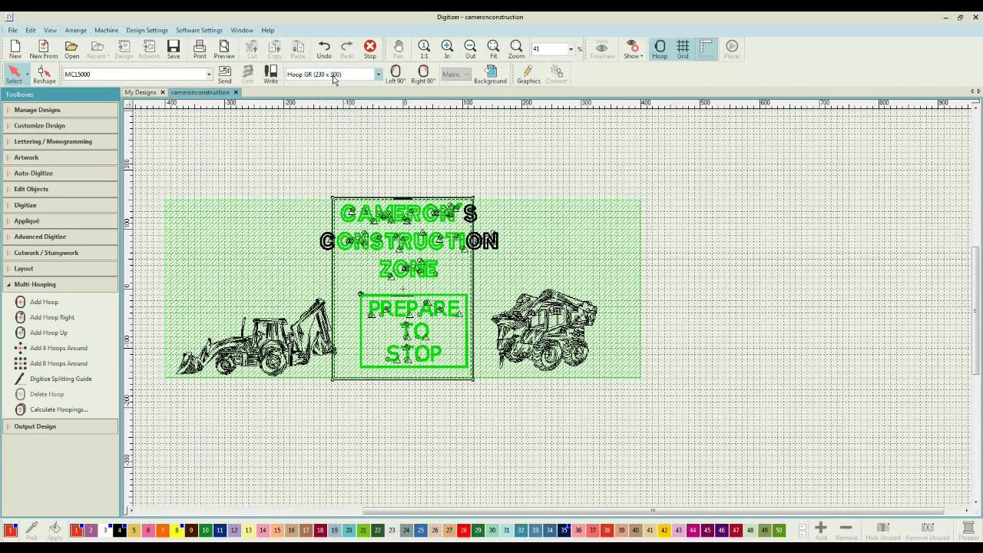
click(470, 175)
click(438, 198)
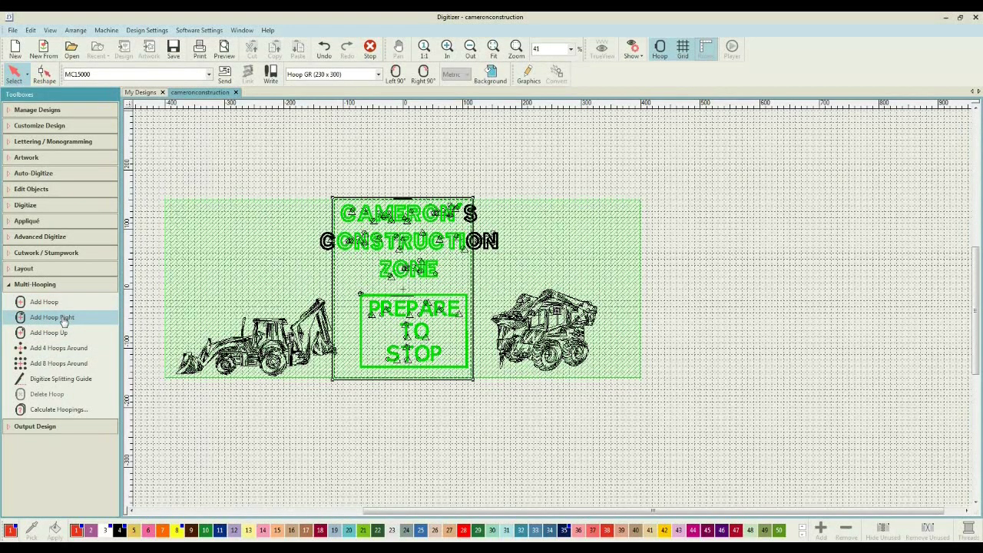
Add a second hoop over the loader and turn the first hoop landscape over the title.
click(64, 321)
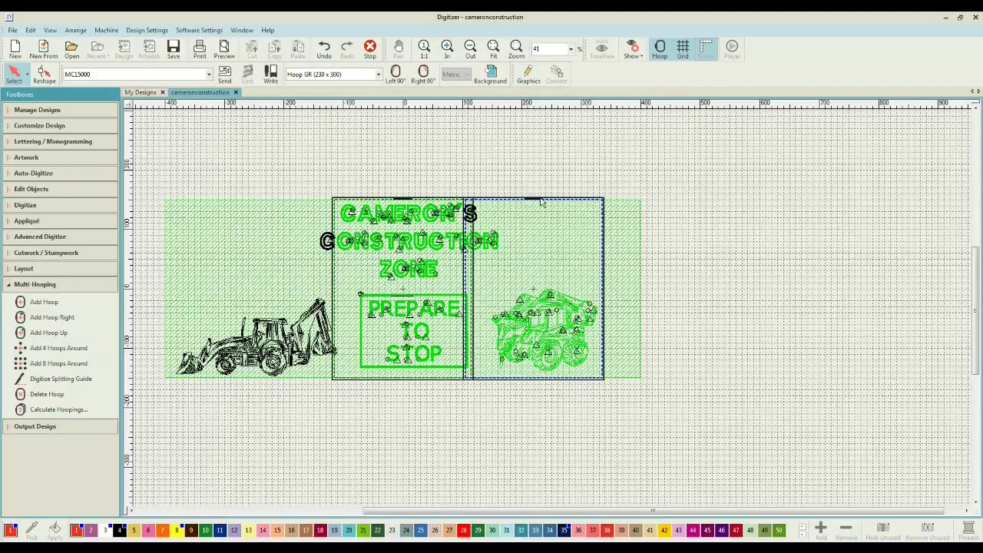
drag(583, 195, 611, 199)
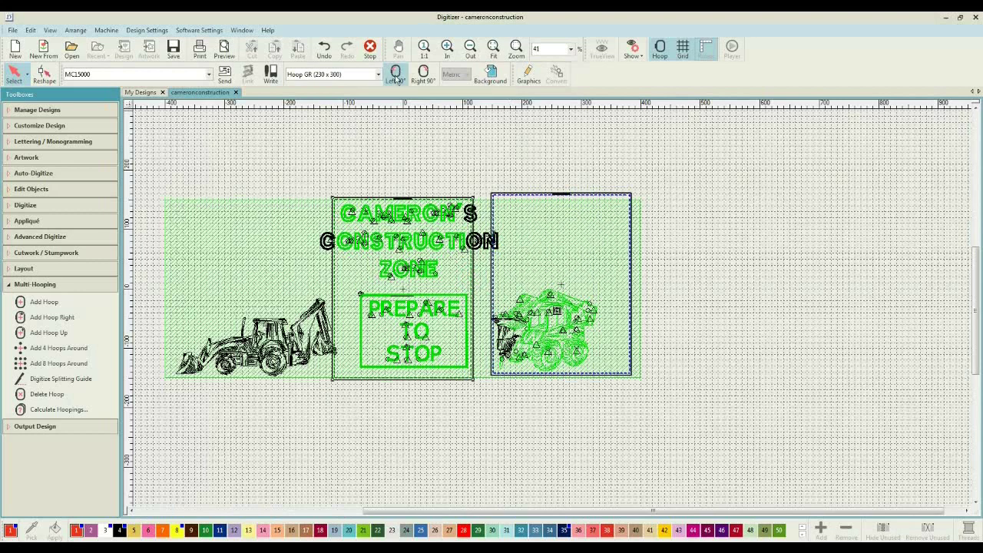
click(396, 70)
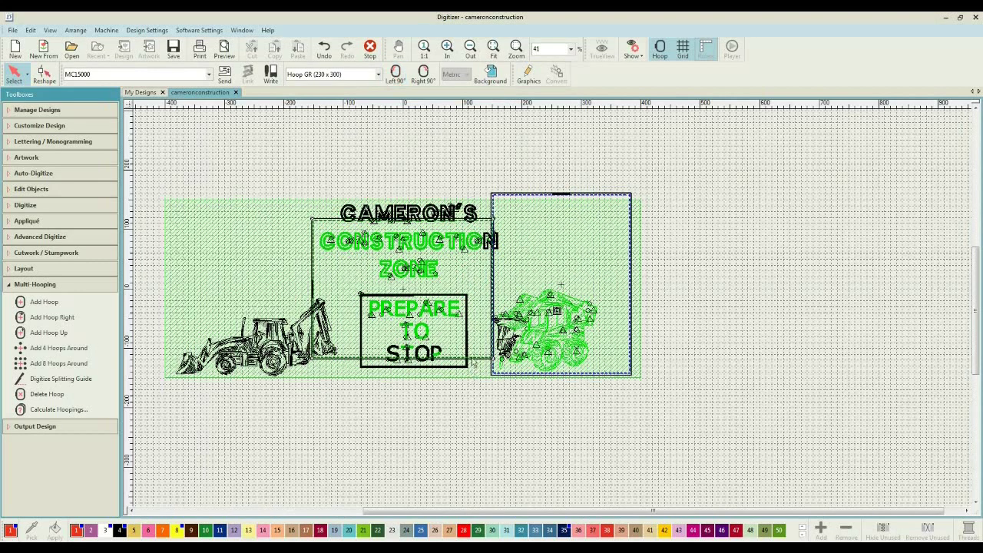
drag(471, 360, 473, 296)
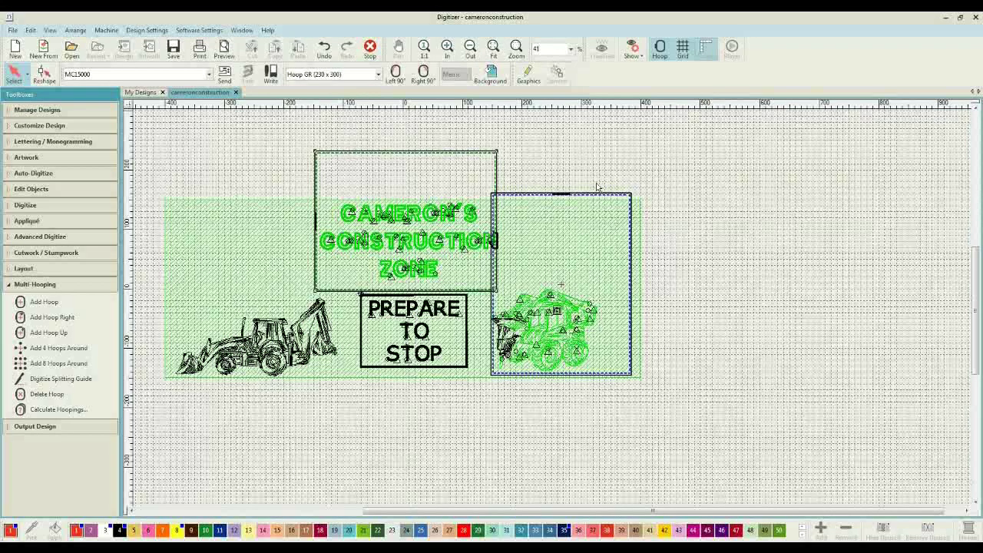
drag(618, 197, 640, 200)
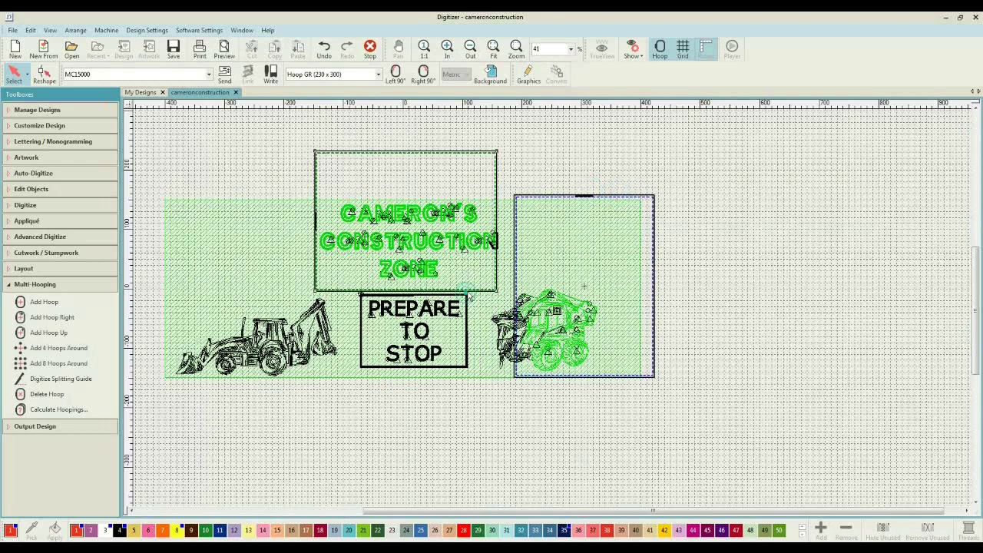
Raise the landscape hoop to frame CAMERON'S CONSTRUCTION ZONE, nudging it up twice with arrow keys.
click(471, 294)
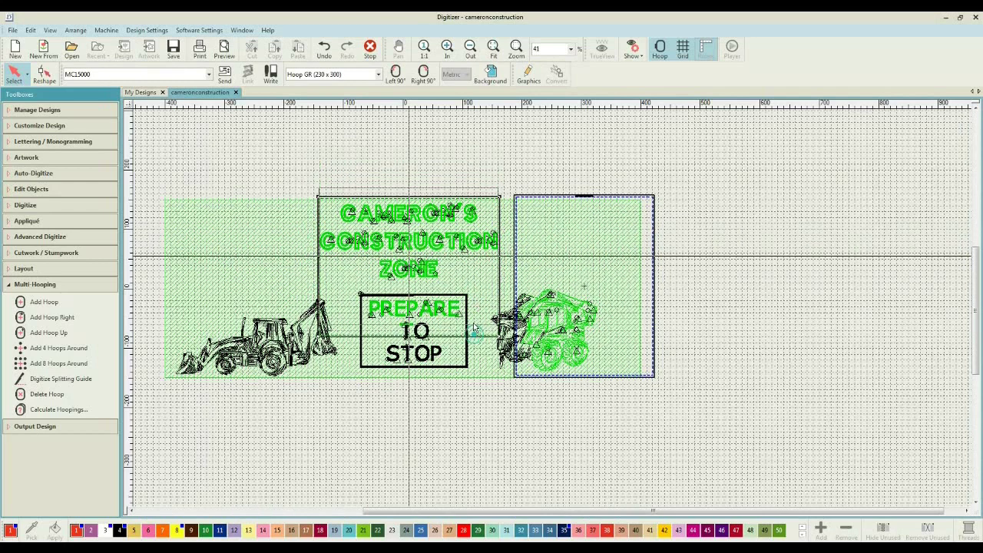
drag(474, 326, 476, 306)
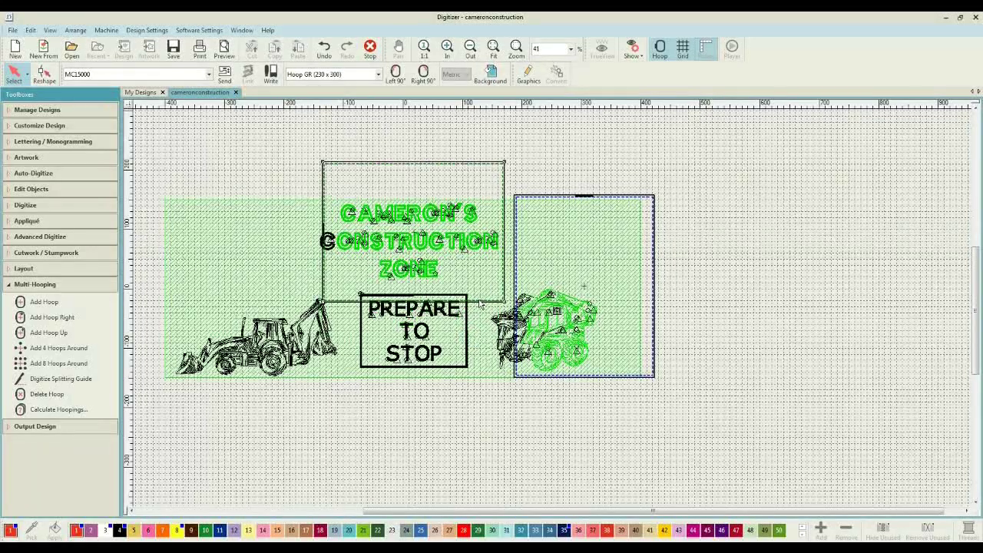
drag(479, 304, 480, 305)
key(Up)
key(Up)
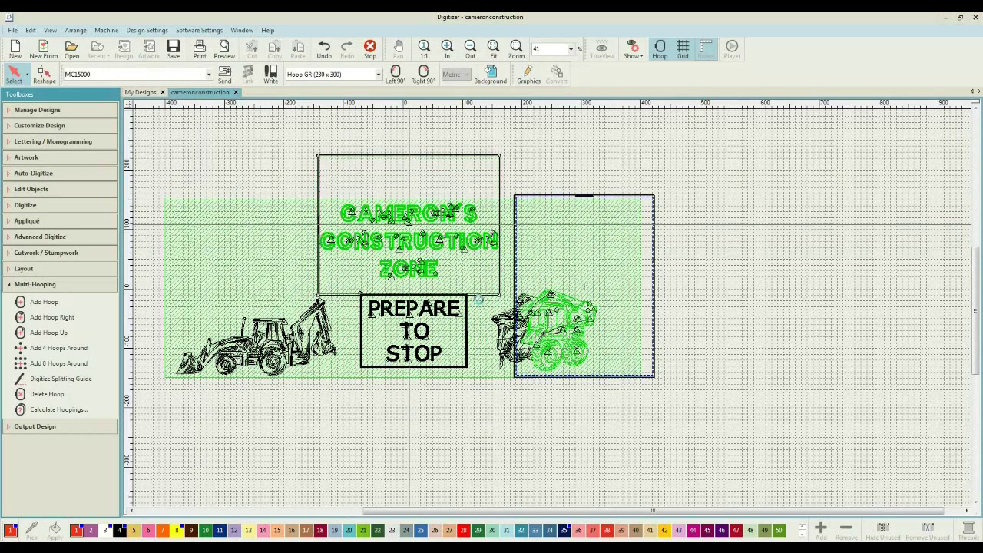
key(Up)
key(Up)
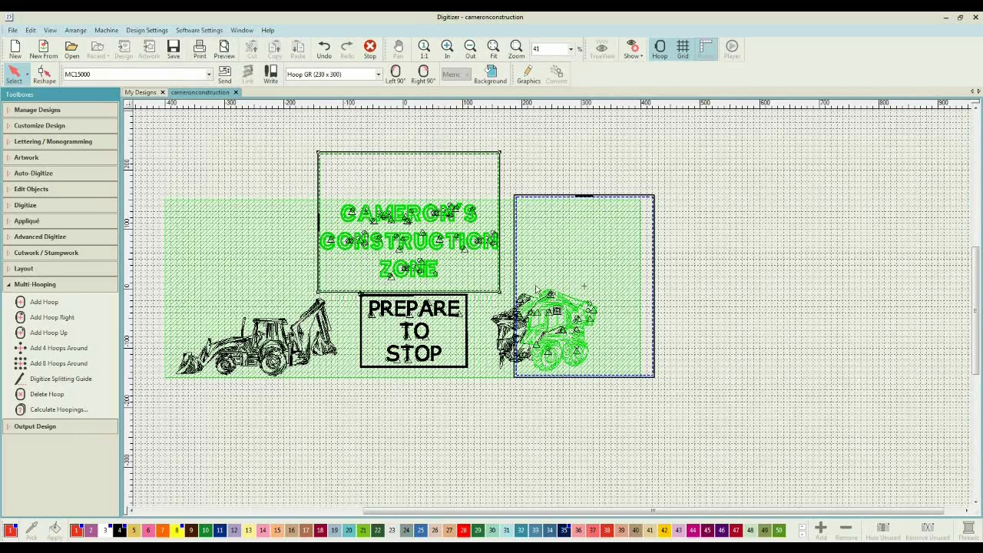
Turn the right hoop landscape with Right 90° and lower it over the loader.
click(650, 276)
click(421, 75)
drag(666, 307, 651, 332)
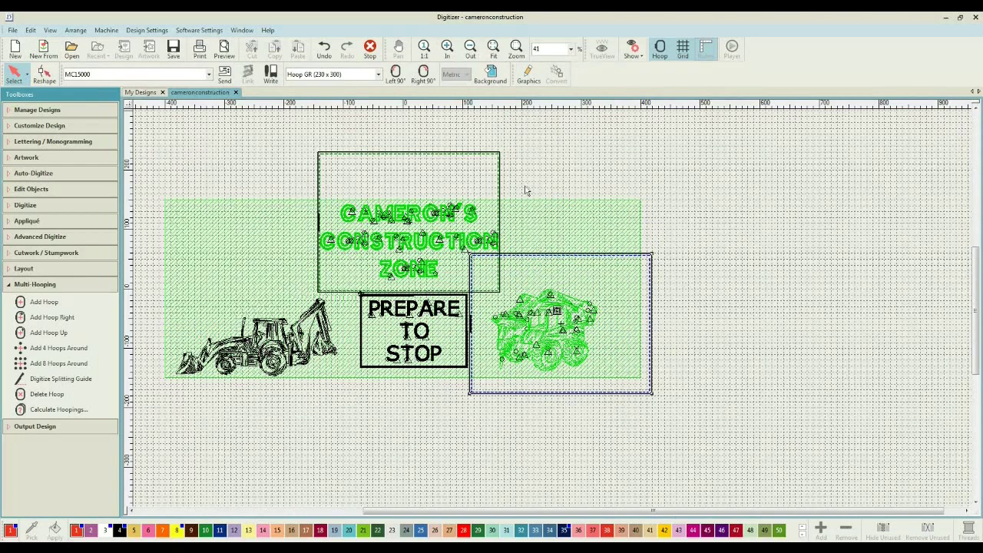
Add hoops over the PREPARE TO STOP sign and the backhoe, turning the backhoe hoop landscape.
click(45, 302)
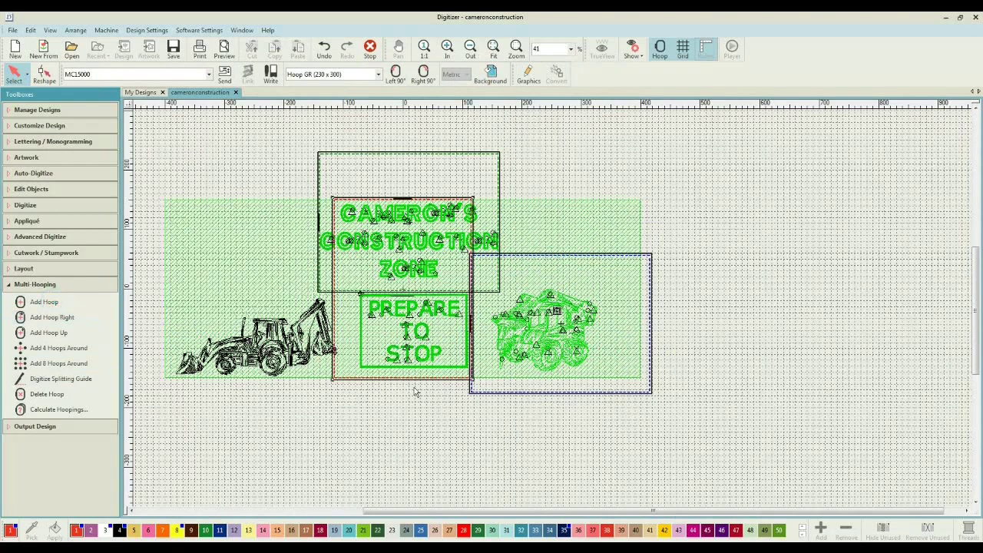
drag(341, 379, 352, 418)
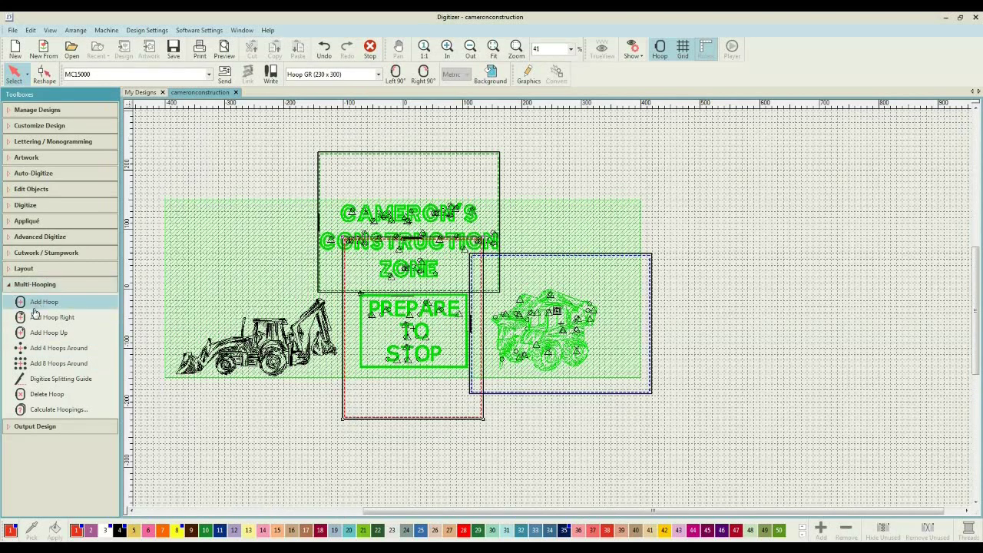
click(40, 303)
drag(332, 379, 181, 416)
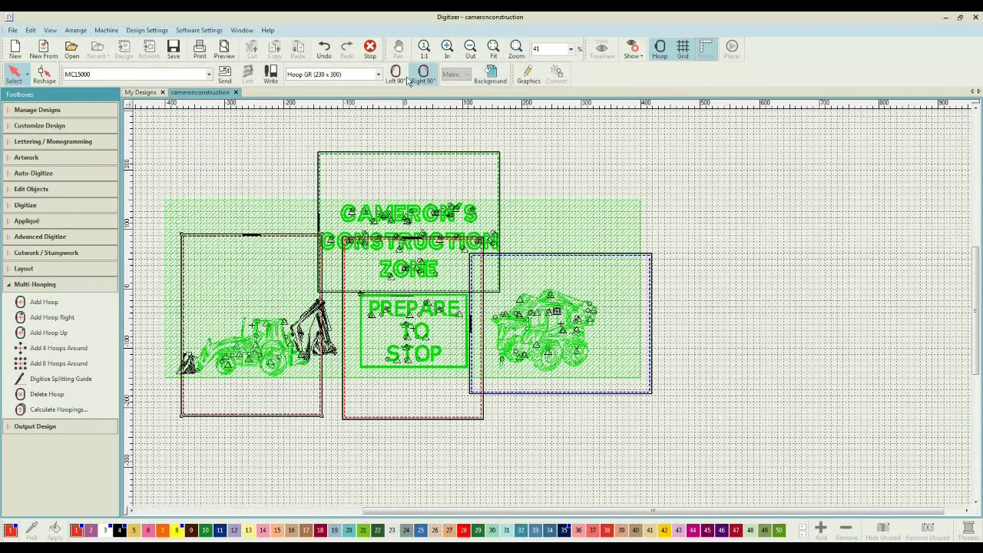
click(396, 73)
drag(254, 260, 257, 270)
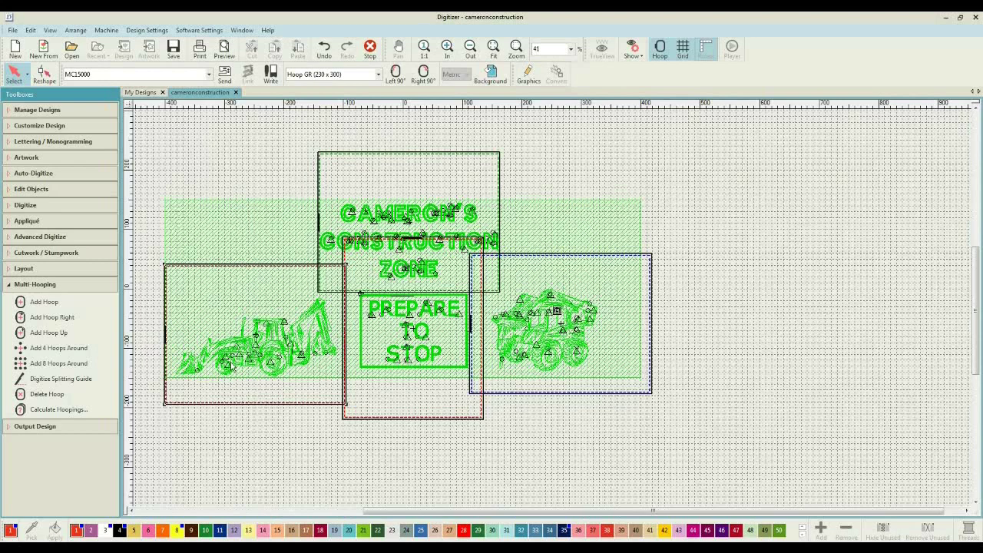
click(175, 49)
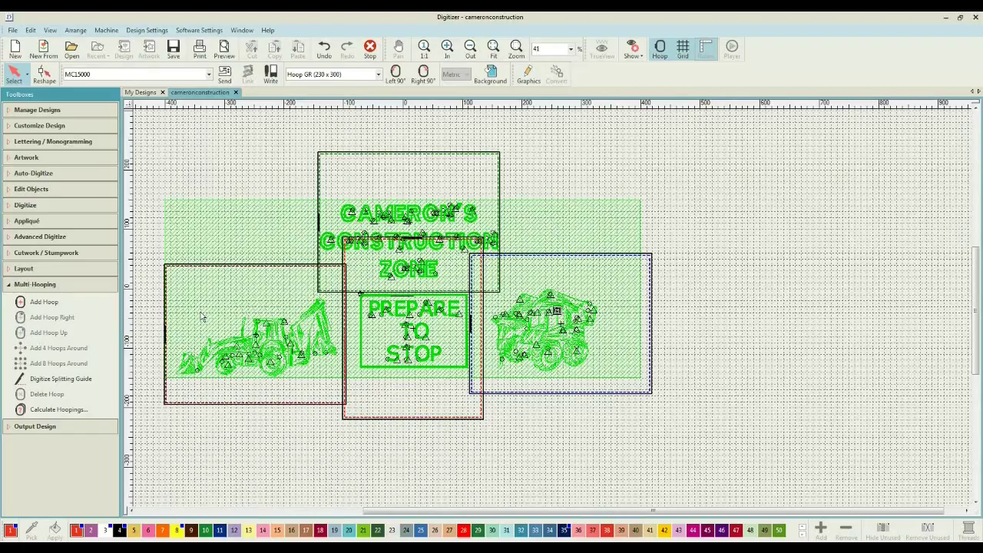
Overwrite cameronconstruction.EMB with the current design and bring up the JEF export settings.
click(29, 429)
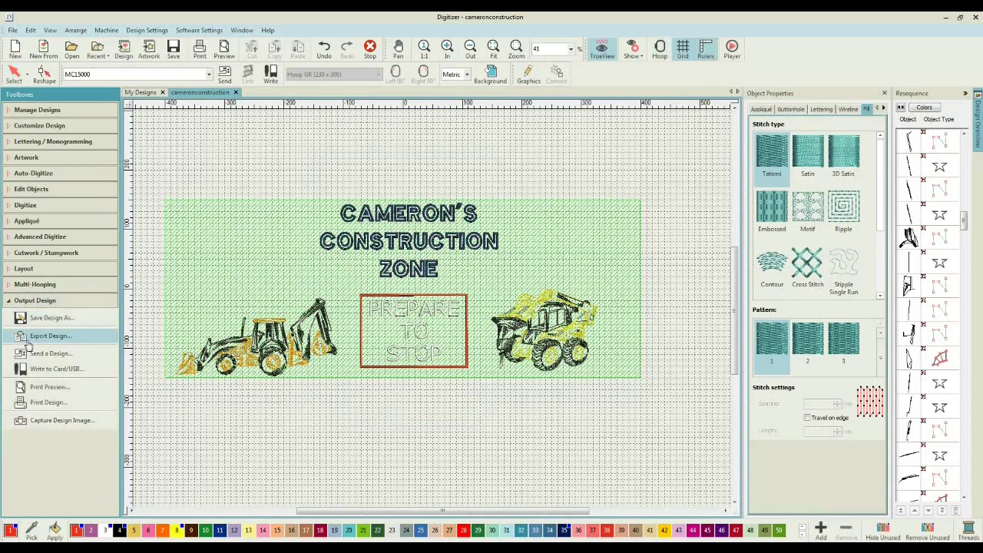
click(35, 323)
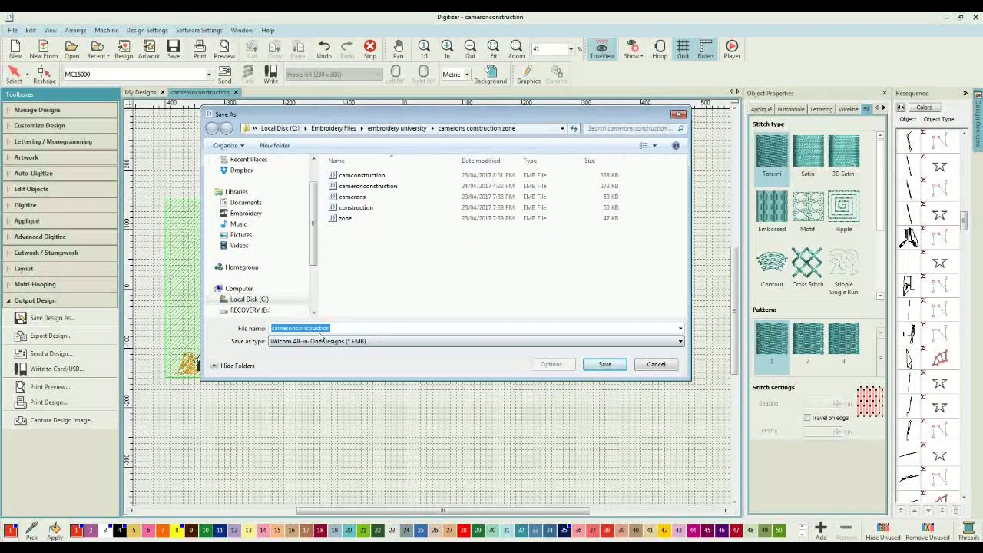
click(593, 372)
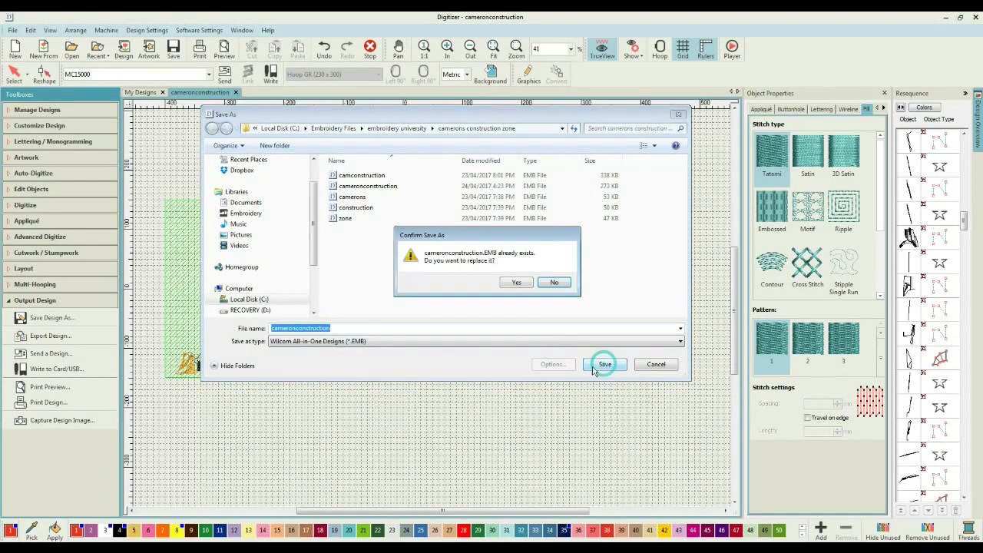
click(517, 282)
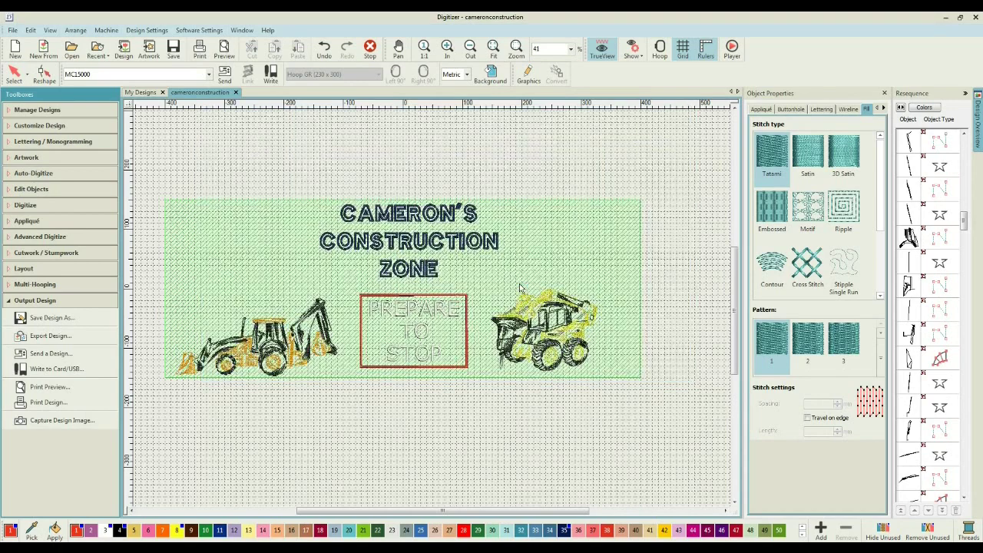
click(51, 336)
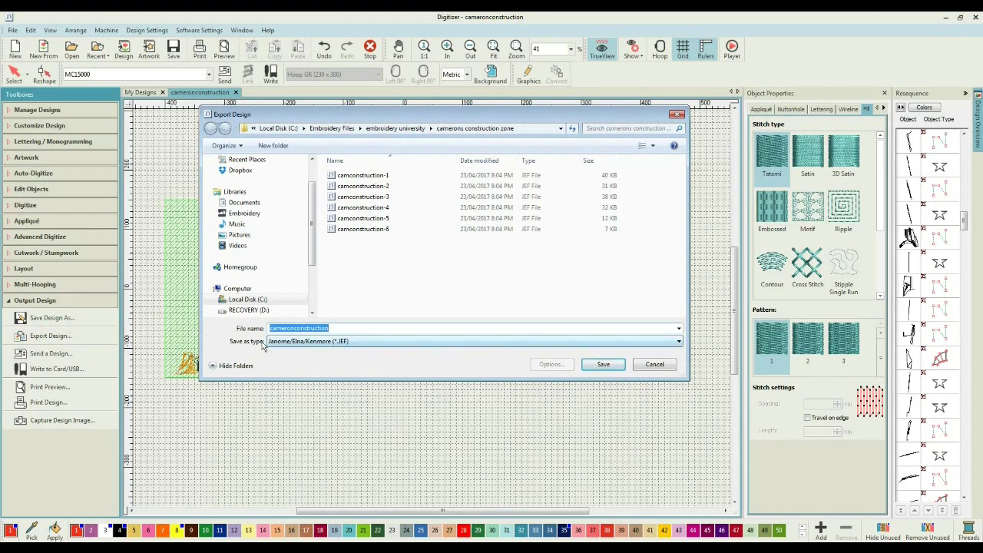
Export the design as Janome/Elna/Kenmore JEF, generating numbered per-hoop cameronconstruction files.
click(606, 368)
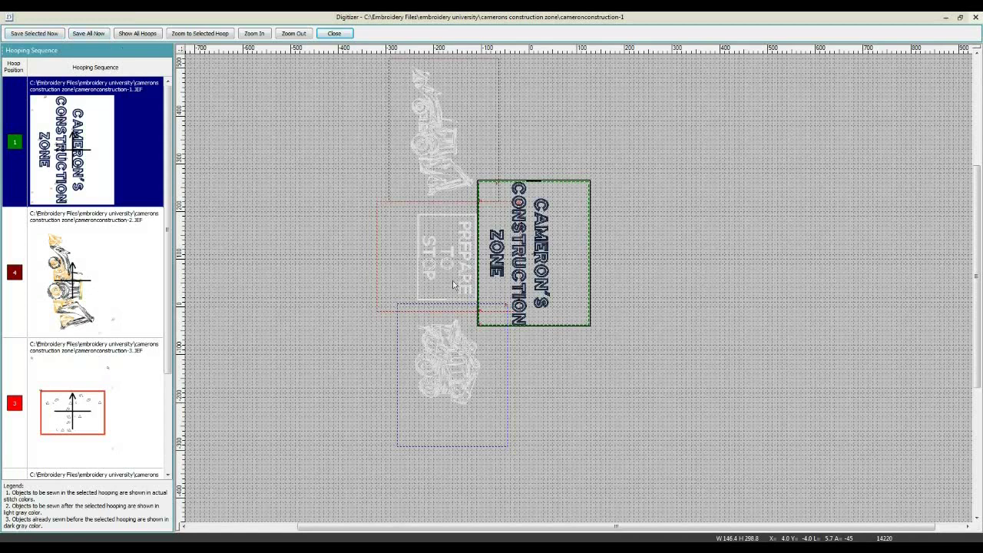
Save all per-hoop cameronconstruction JEF files, acknowledge the confirmation, and close the hooping sequence.
click(81, 35)
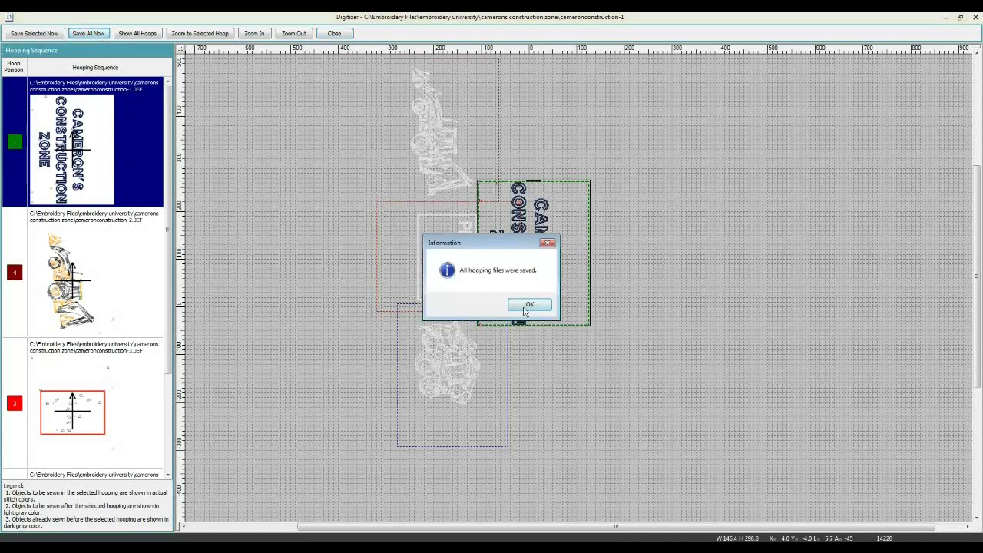
click(528, 306)
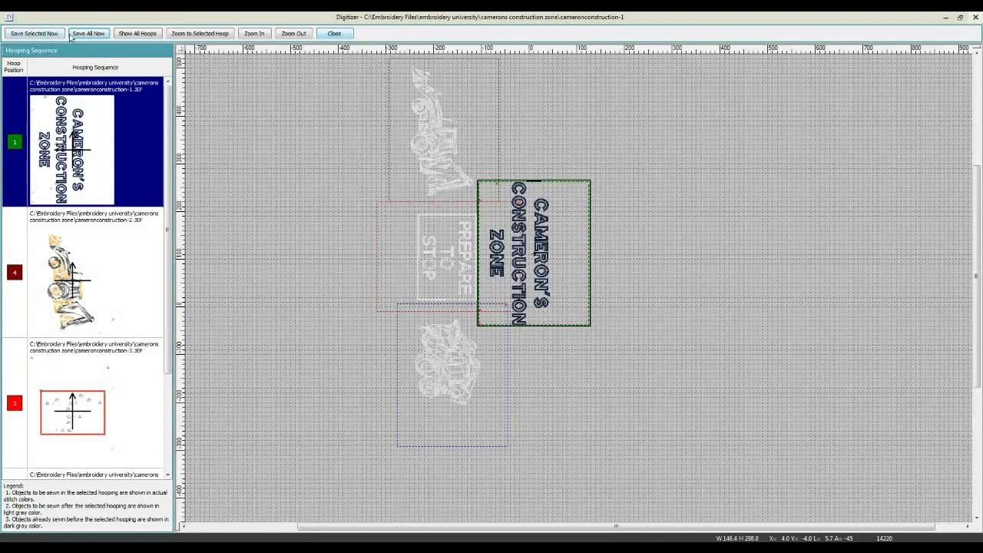
click(335, 35)
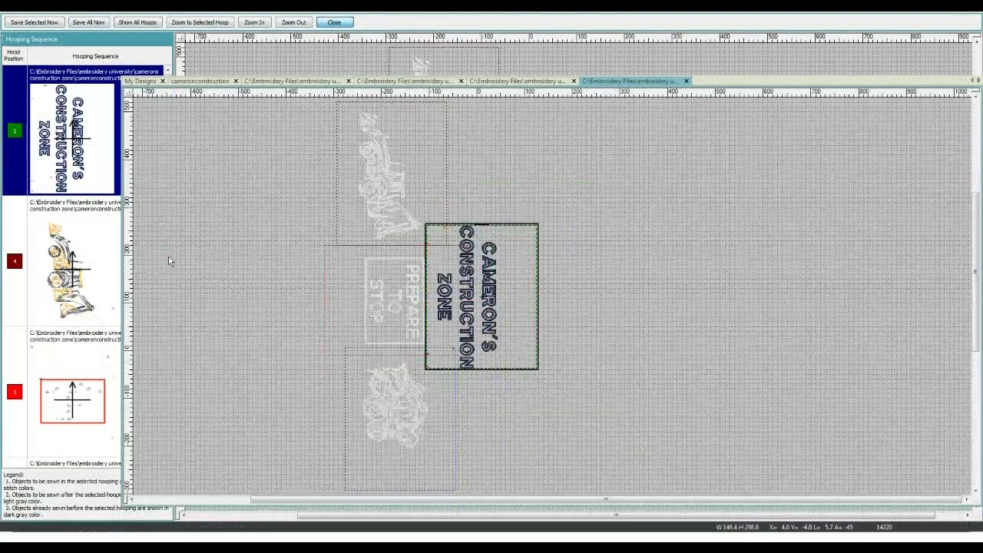
Expand the Multi-Hooping, Layout and Output Design toolbox sections on the cameronconstruction design.
click(165, 248)
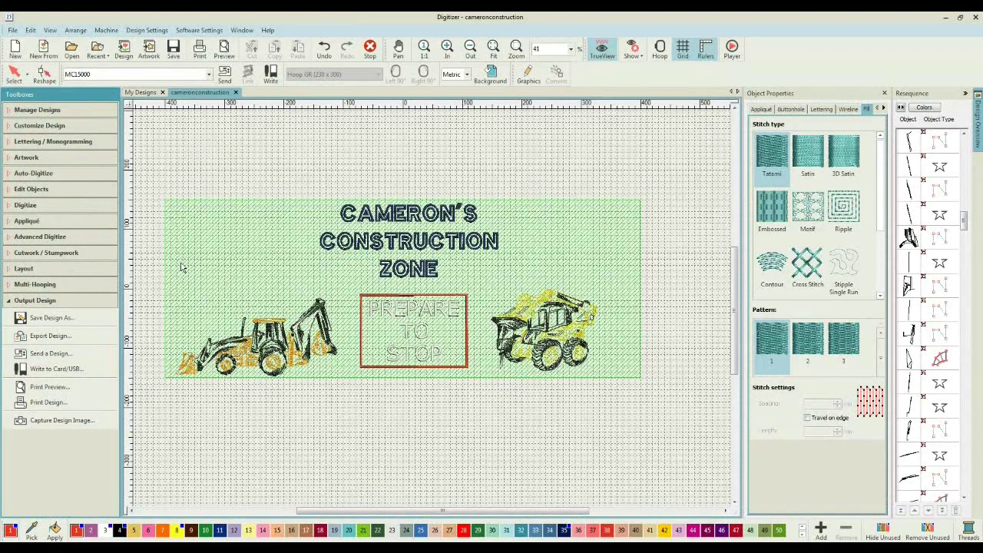
click(28, 286)
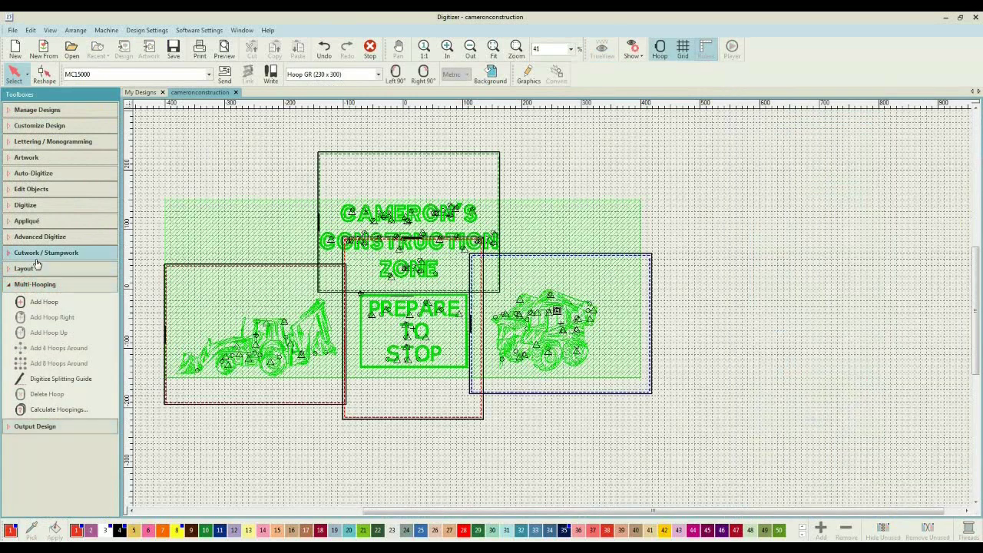
click(29, 271)
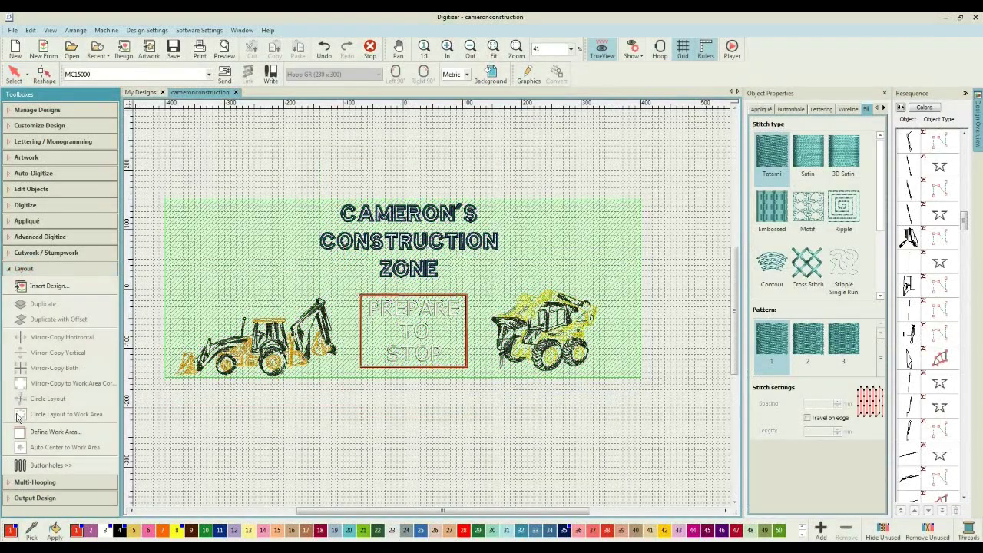
click(43, 498)
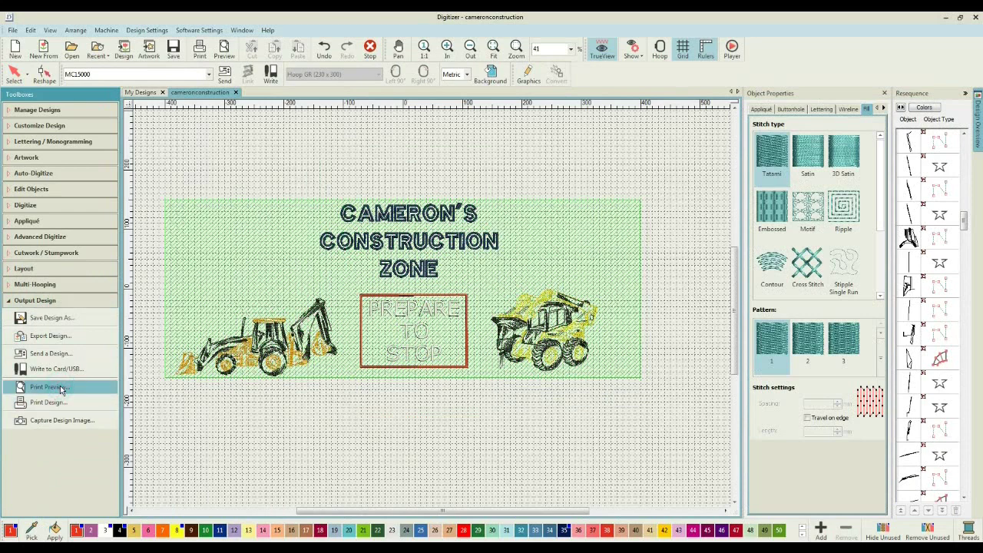
Print-preview the hoop layouts, page through to the hoop 3 and 4 pages, then close it.
click(61, 388)
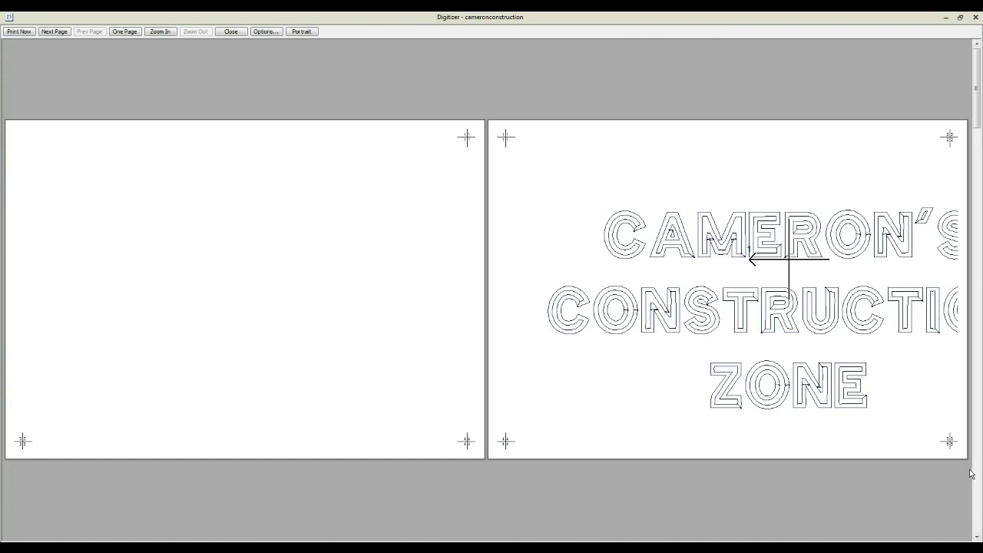
click(63, 32)
click(64, 32)
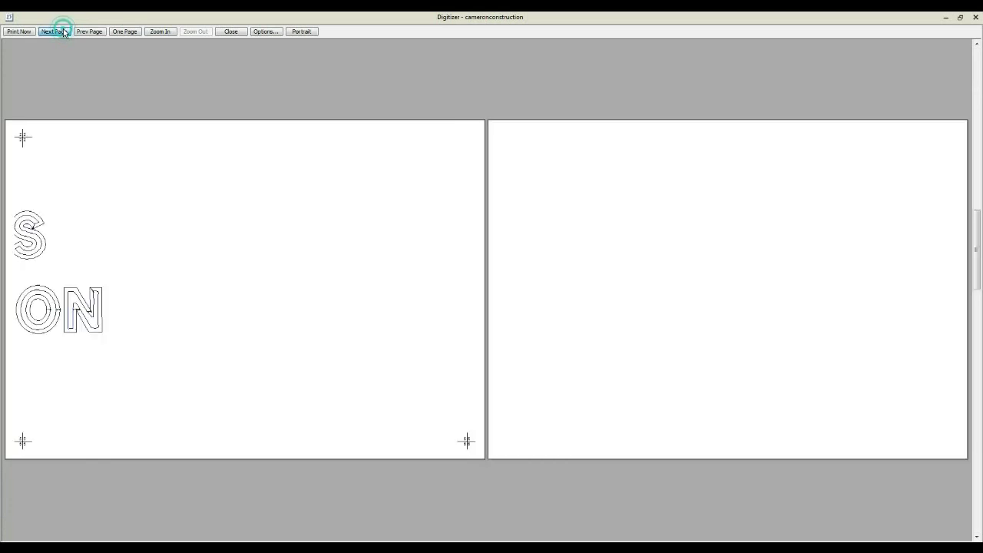
click(64, 33)
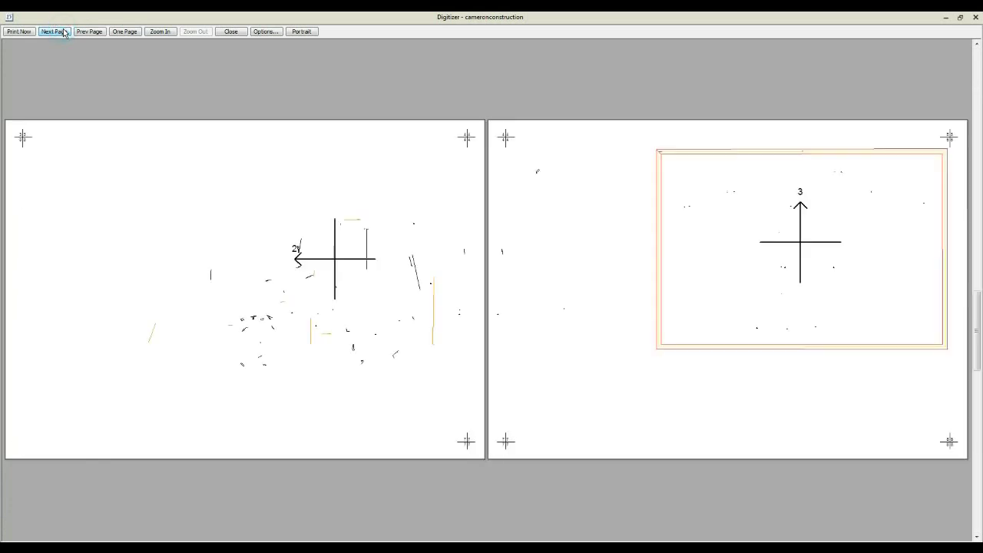
click(65, 33)
click(64, 32)
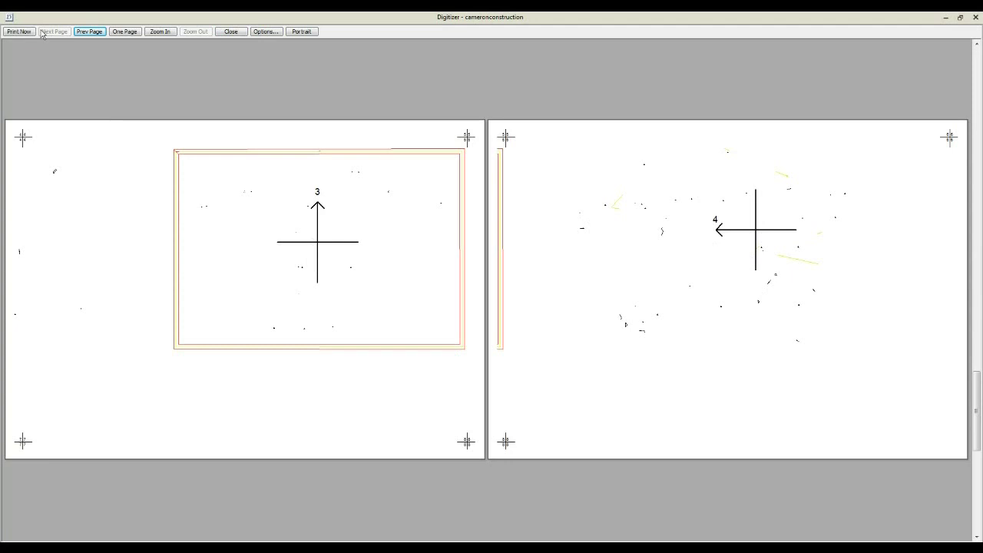
click(230, 32)
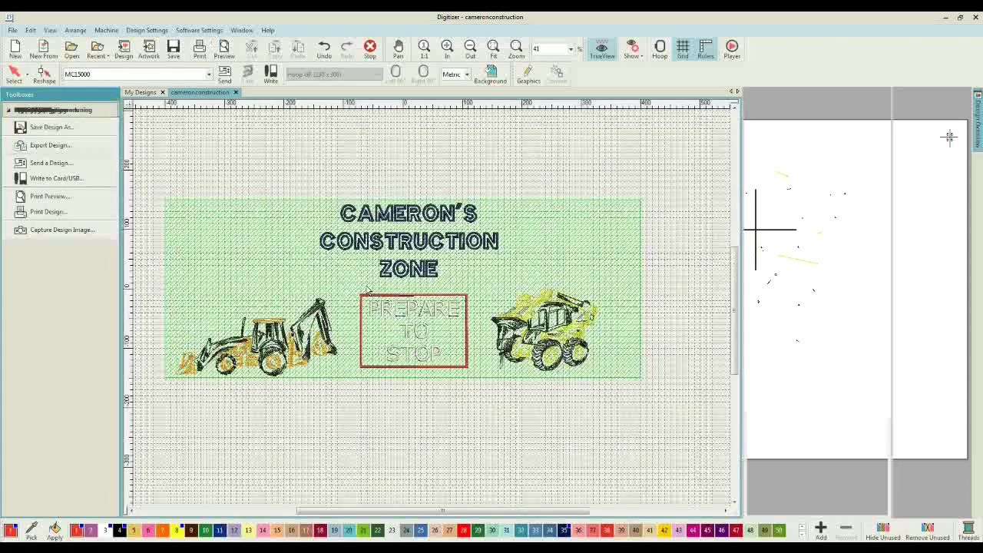